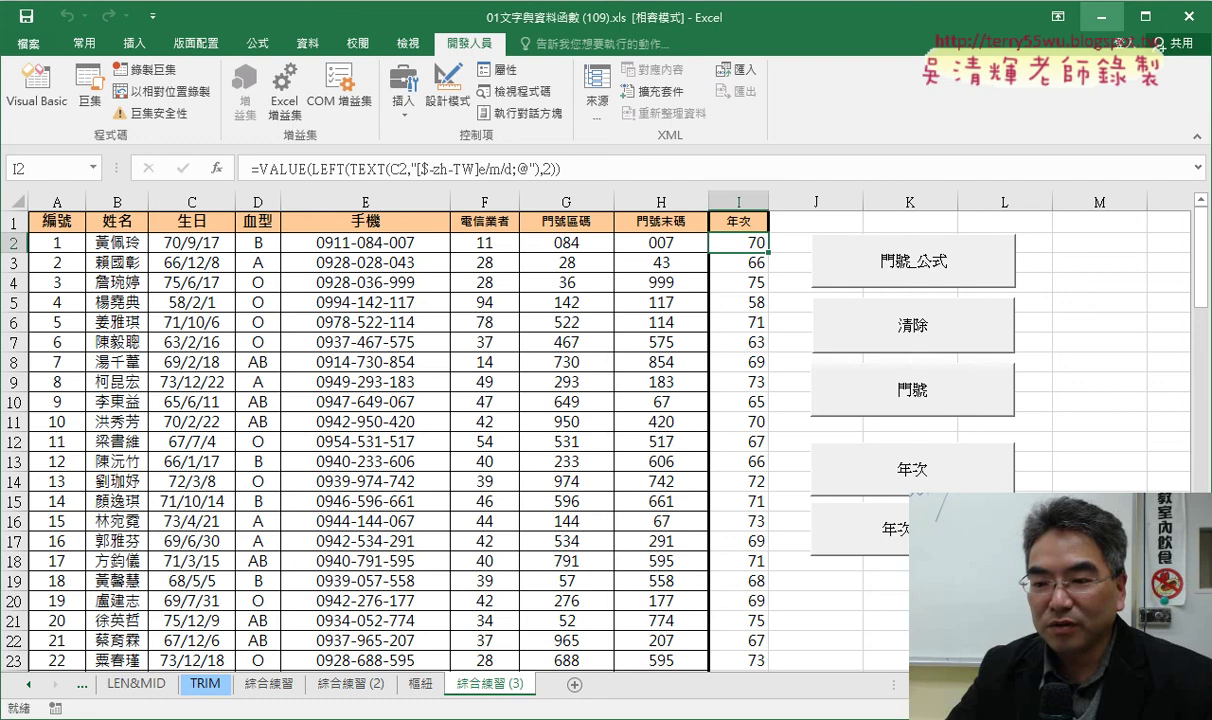
# Clear the 年次 column with 清除, then refill it with birth years 70, 66, 75 via the 年次 button
pyautogui.press('Delete')
pyautogui.click(1099, 541)
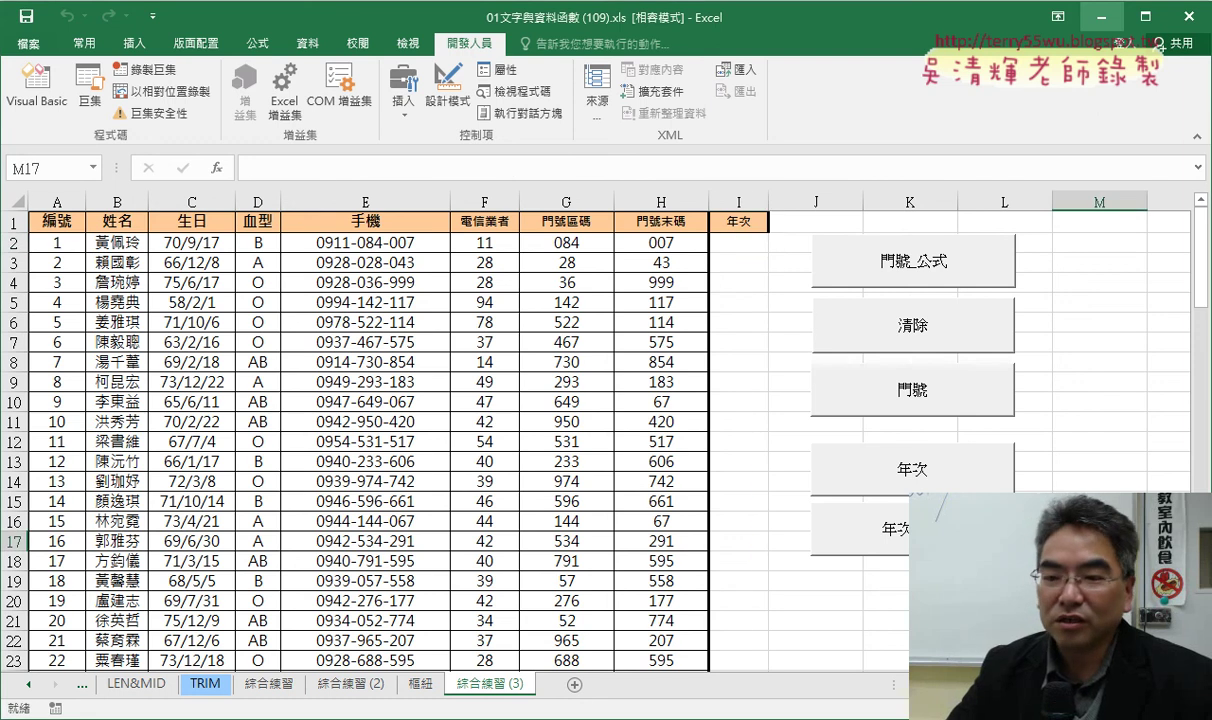
pyautogui.click(958, 479)
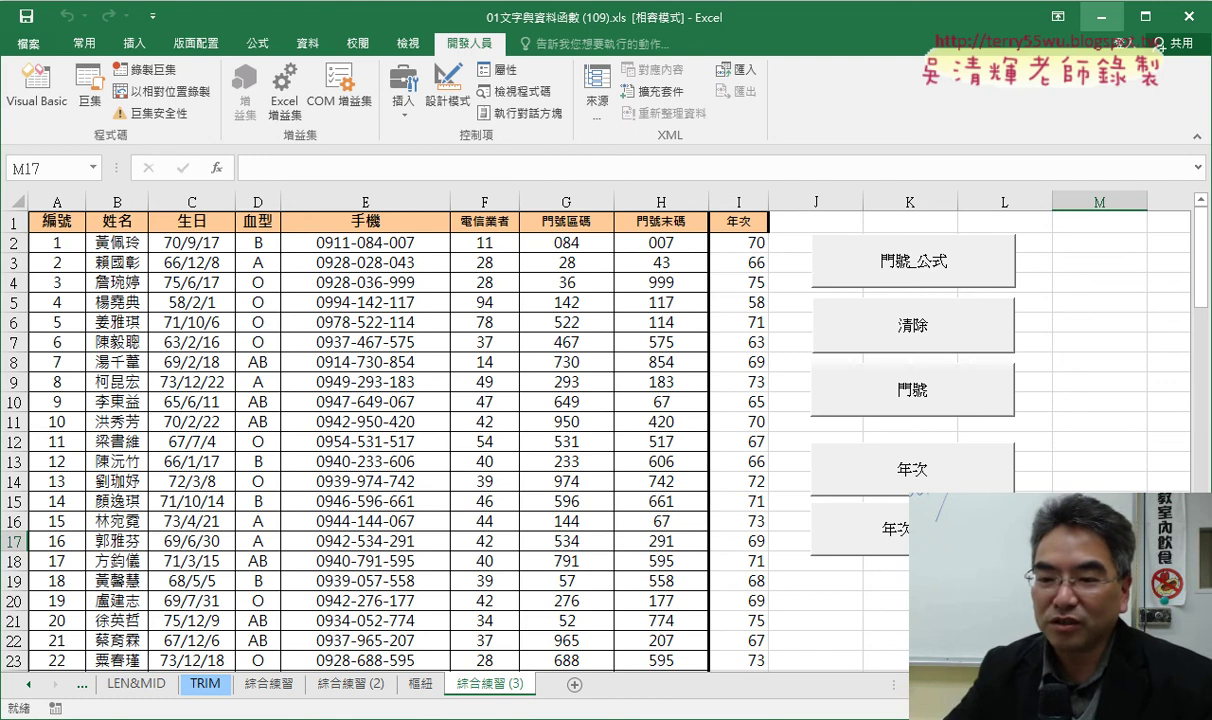
pyautogui.click(913, 325)
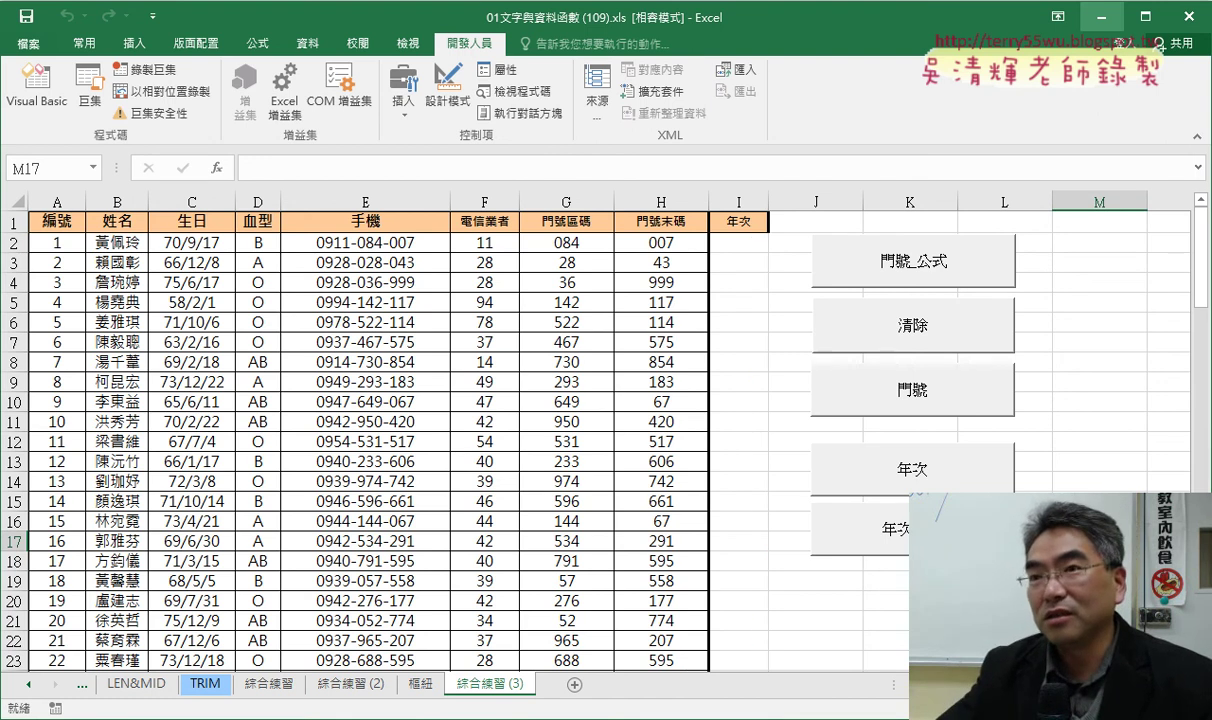
pyautogui.click(938, 476)
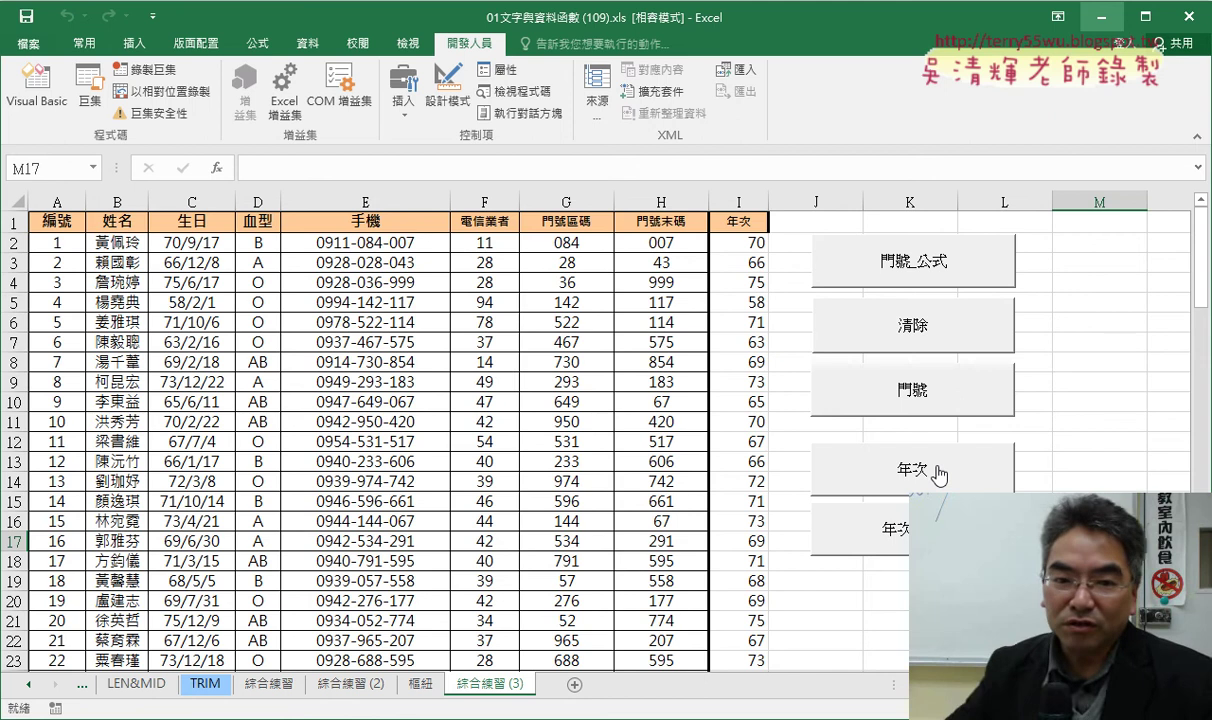
pyautogui.hotkey('ctrl', '2')
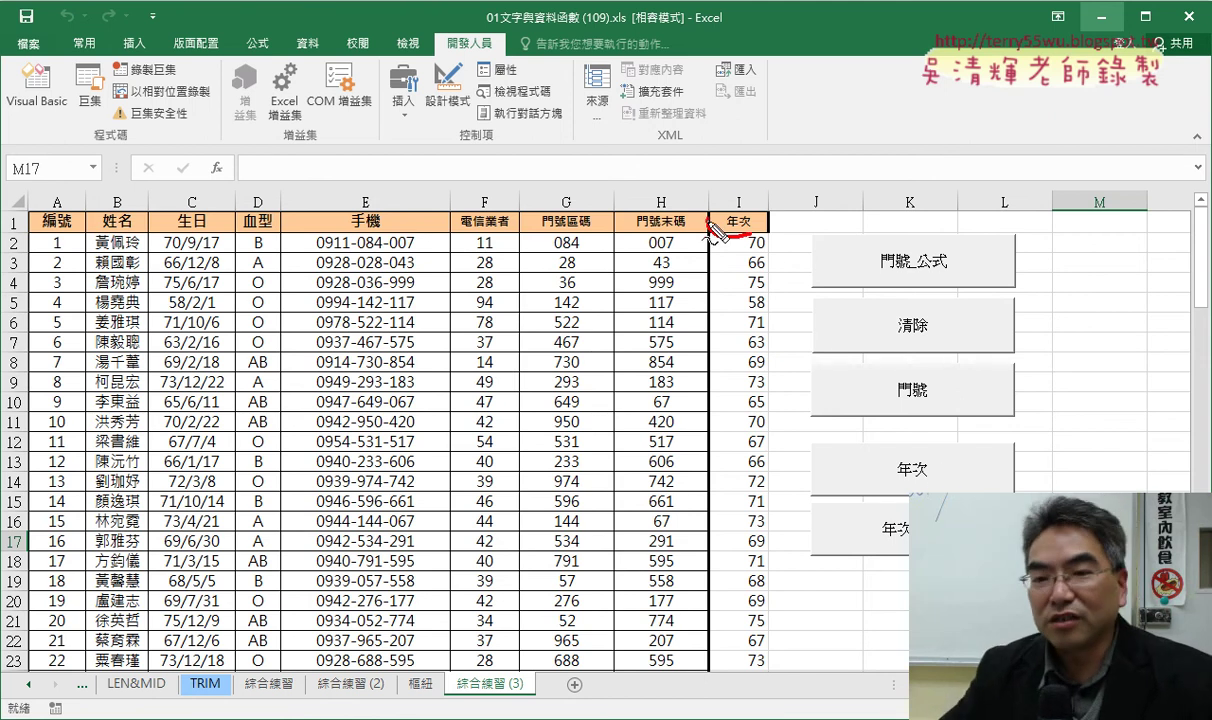
pyautogui.moveTo(766, 240); pyautogui.dragTo(766, 246)
pyautogui.moveTo(733, 103); pyautogui.dragTo(741, 172)
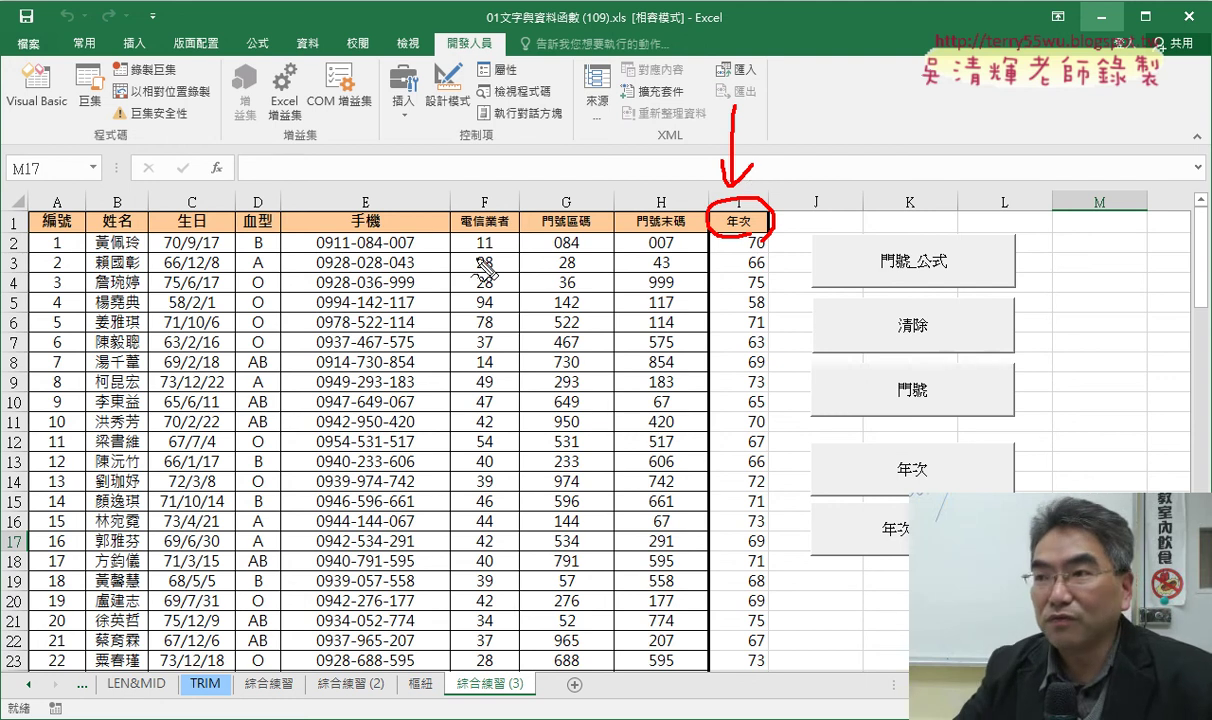
pyautogui.moveTo(678, 256)
pyautogui.mouseDown()
pyautogui.moveTo(486, 262)
pyautogui.moveTo(651, 196)
pyautogui.moveTo(638, 258)
pyautogui.moveTo(318, 264)
pyautogui.mouseUp()
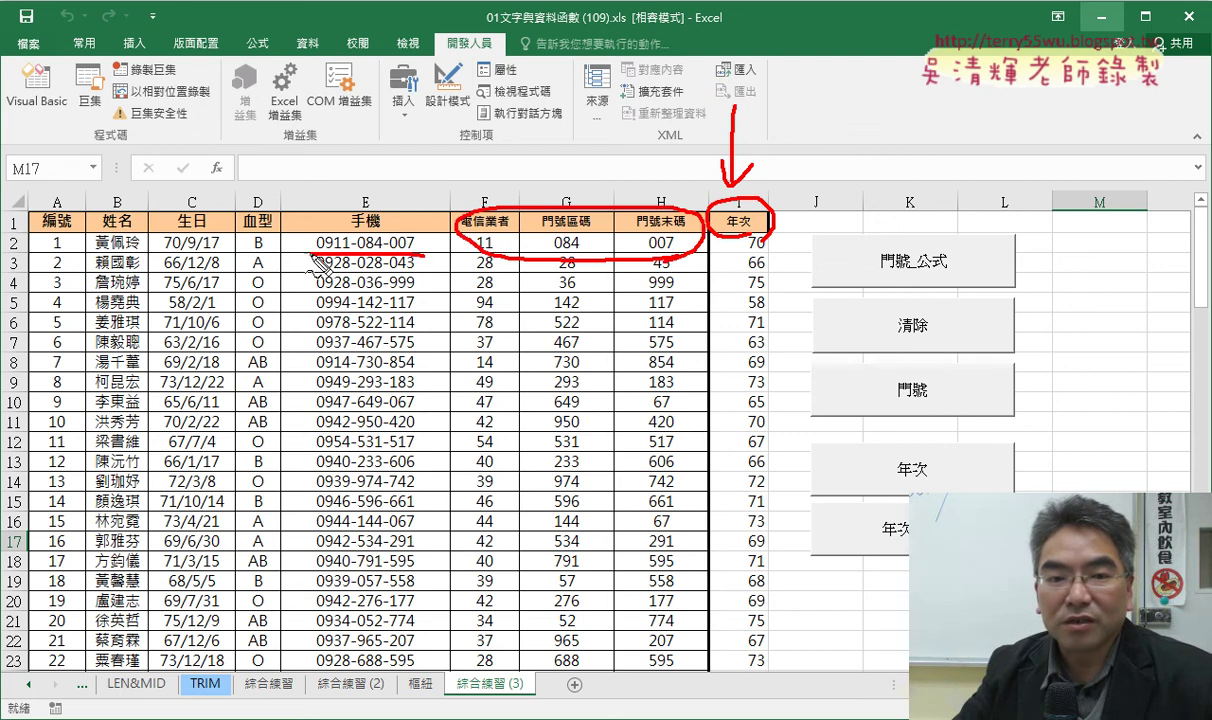
pyautogui.moveTo(548, 205)
pyautogui.mouseDown()
pyautogui.moveTo(400, 190)
pyautogui.moveTo(365, 205)
pyautogui.moveTo(378, 232)
pyautogui.moveTo(392, 224)
pyautogui.mouseUp()
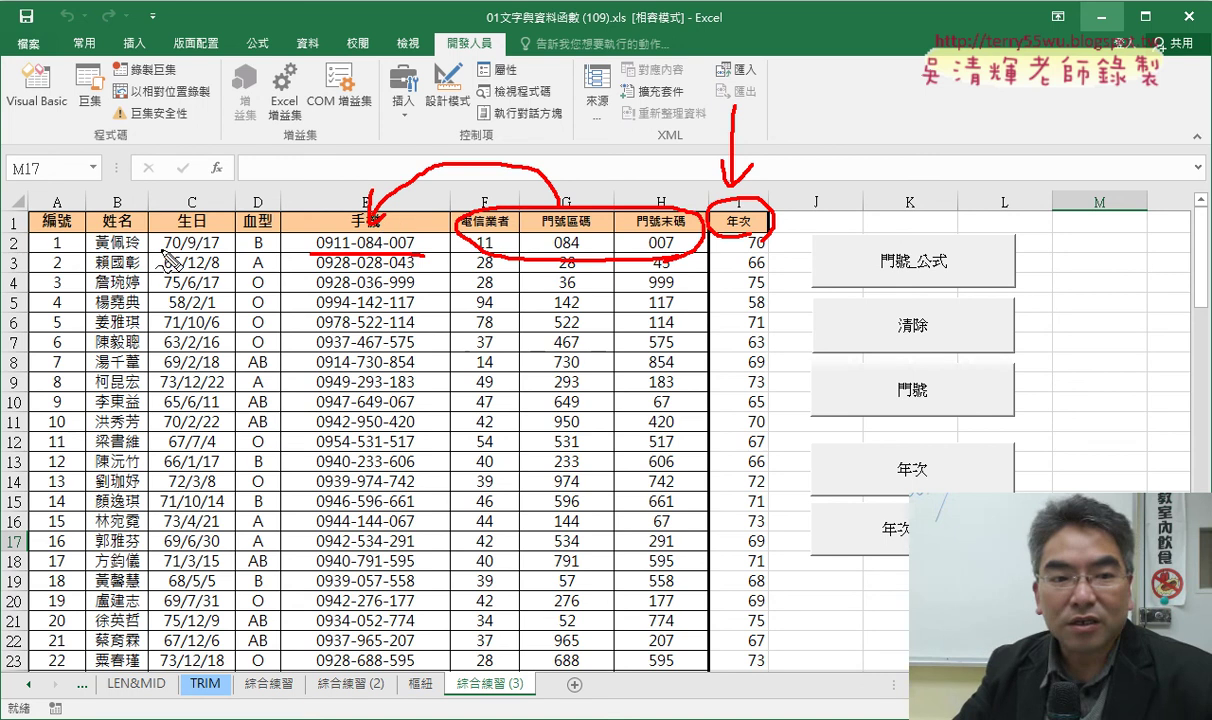
pyautogui.moveTo(160, 233)
pyautogui.mouseDown()
pyautogui.moveTo(195, 231)
pyautogui.moveTo(233, 110)
pyautogui.moveTo(640, 170)
pyautogui.moveTo(700, 215)
pyautogui.mouseUp()
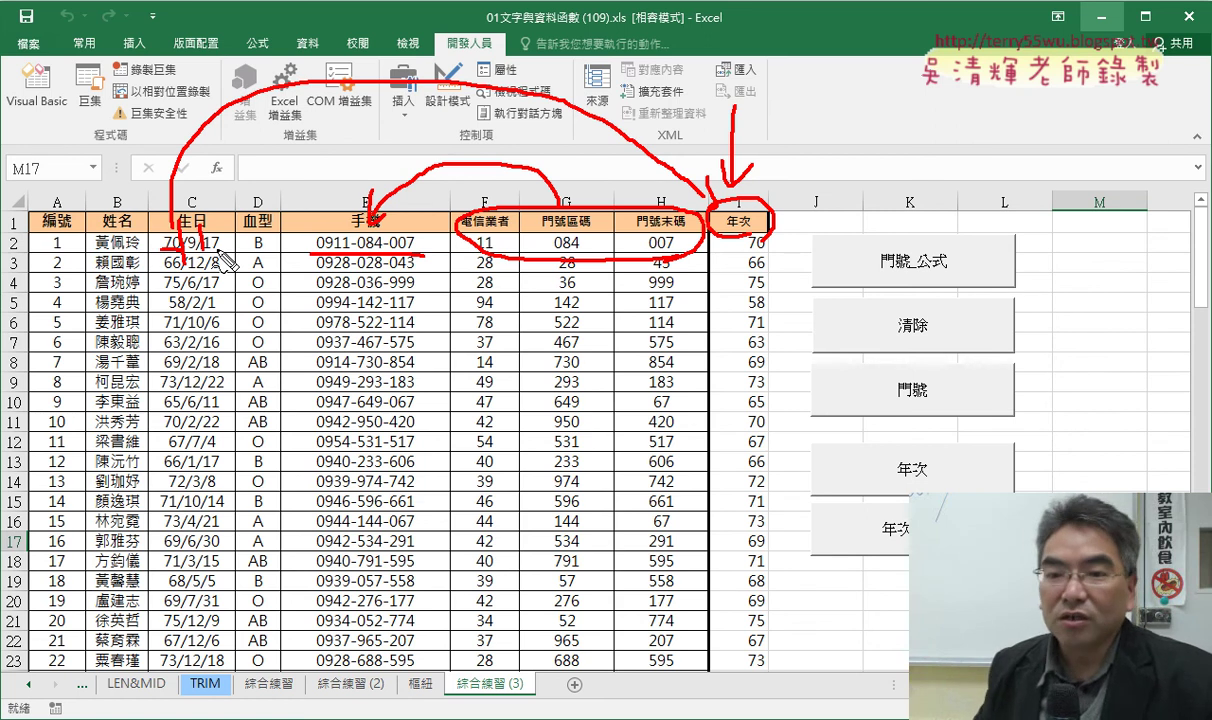
pyautogui.press('Escape')
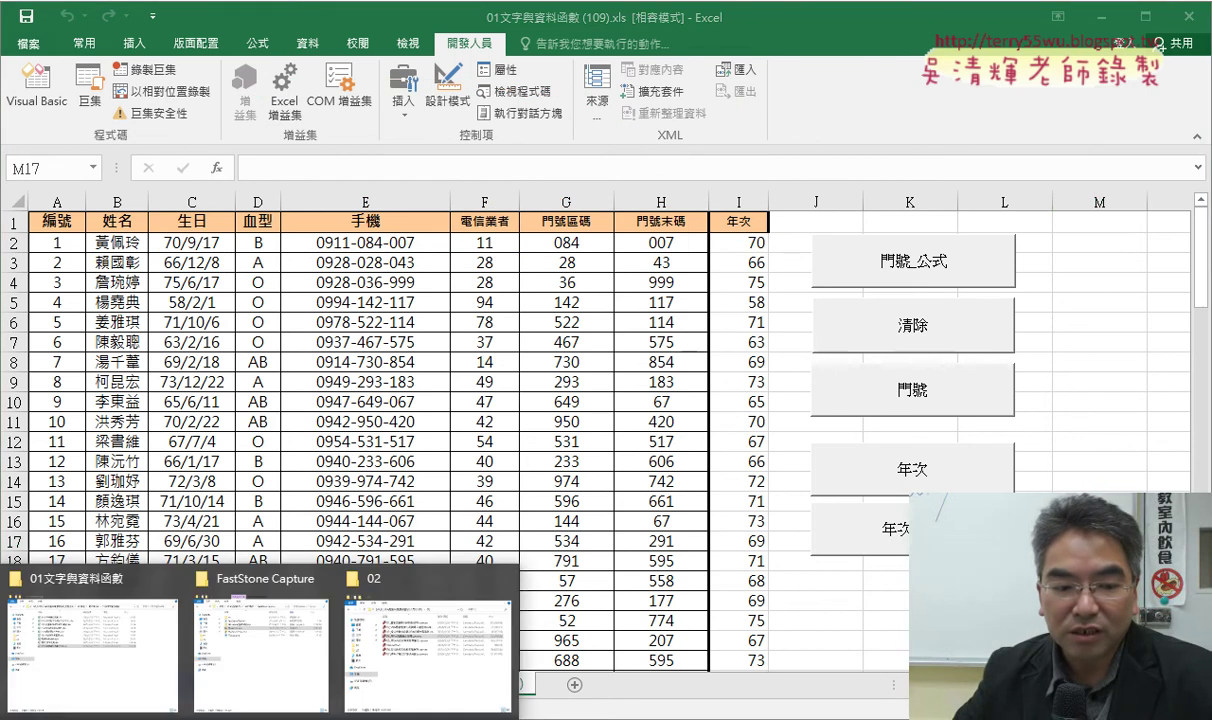
# Switch to the 01文字與資料函數 folder window and open 151擷取括弧中字串.xlsx
pyautogui.click(122, 645)
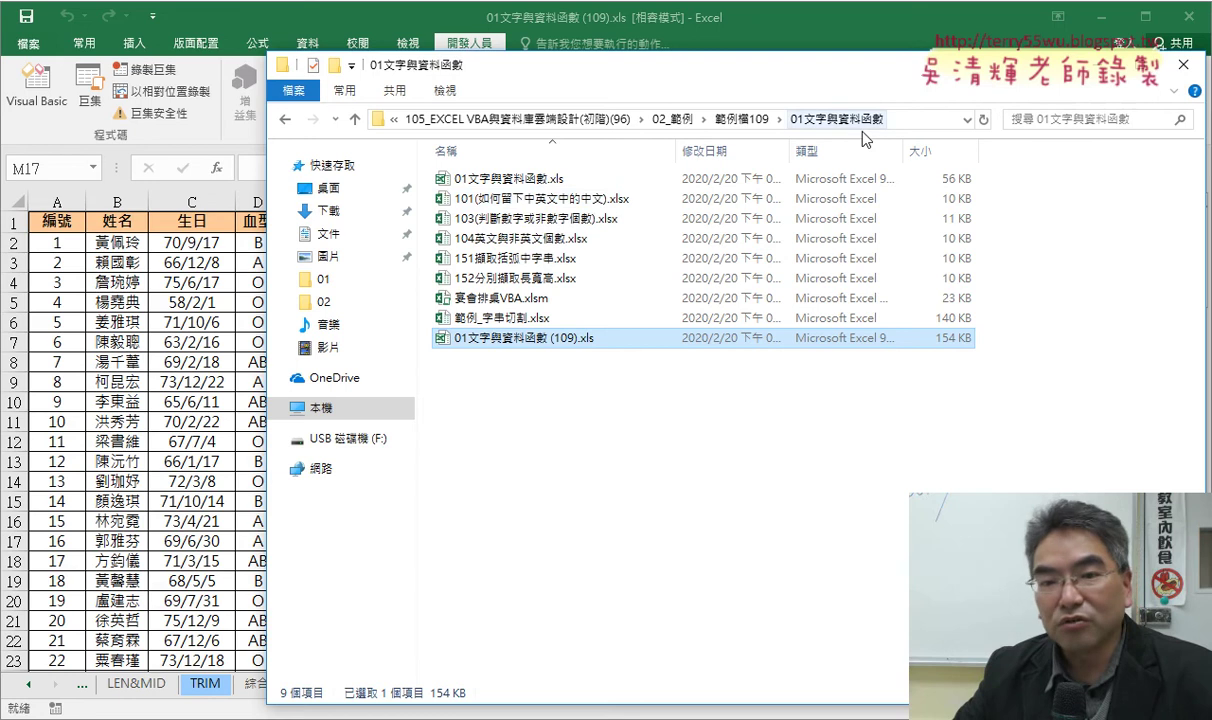
pyautogui.click(521, 180)
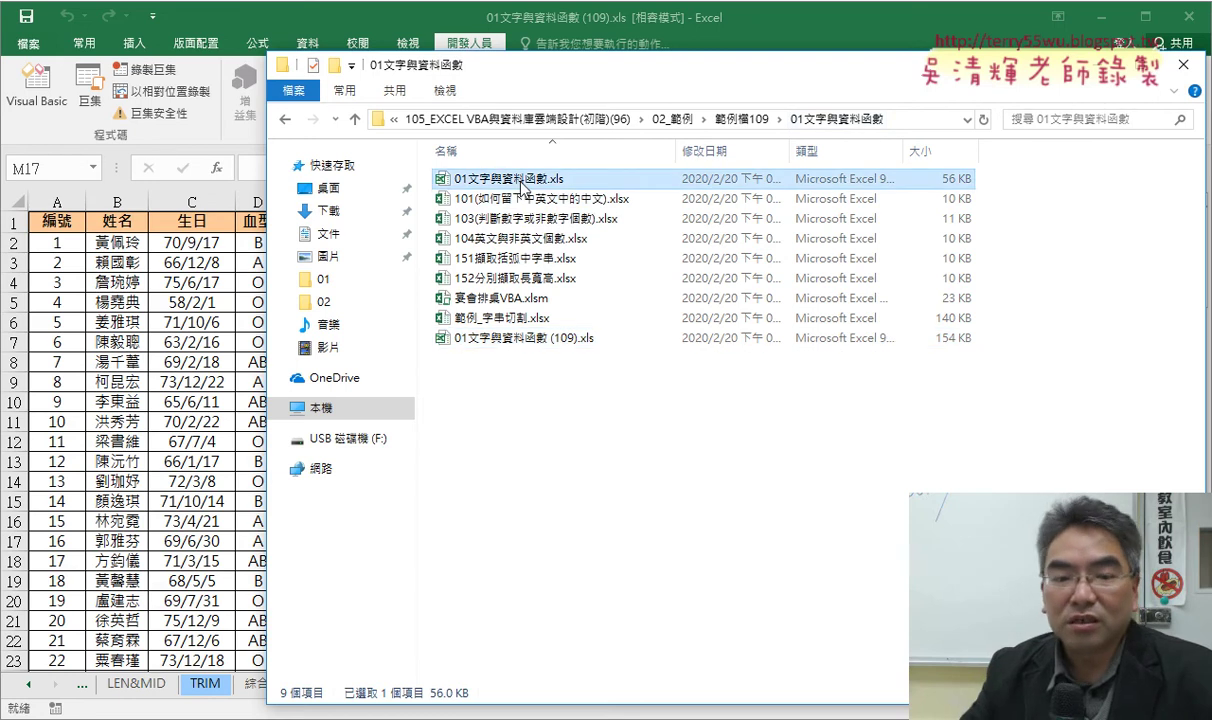
pyautogui.click(535, 262)
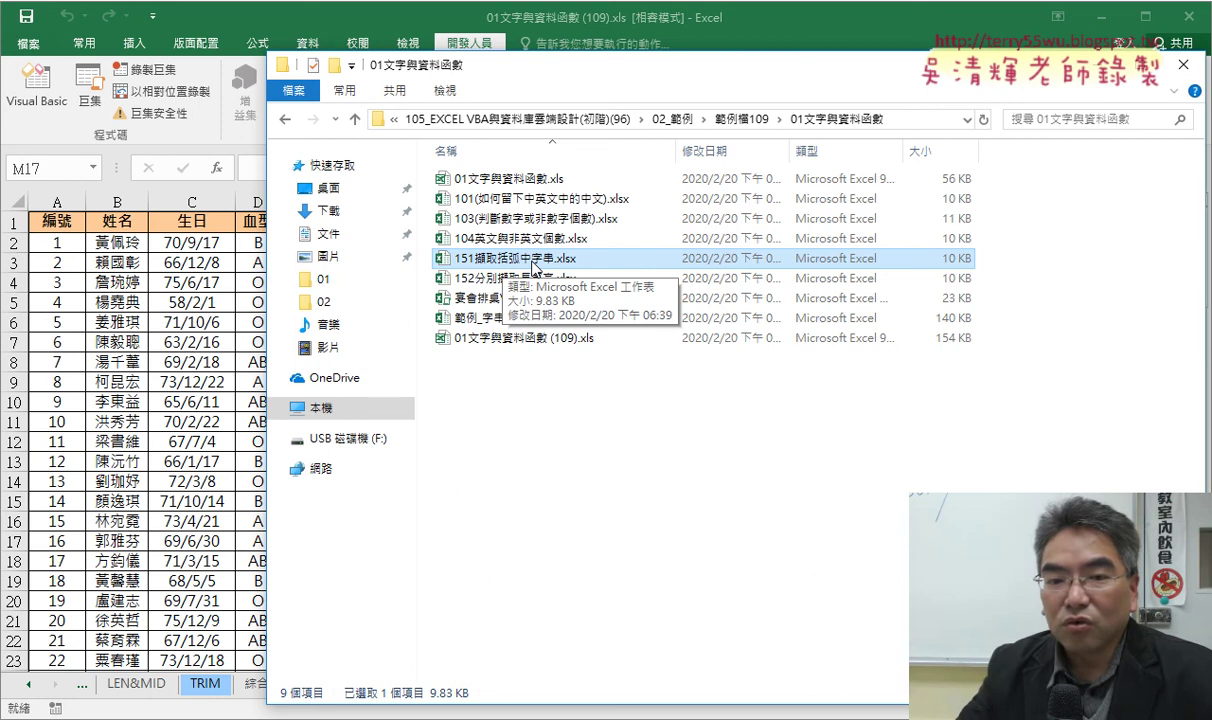
pyautogui.doubleClick(553, 262)
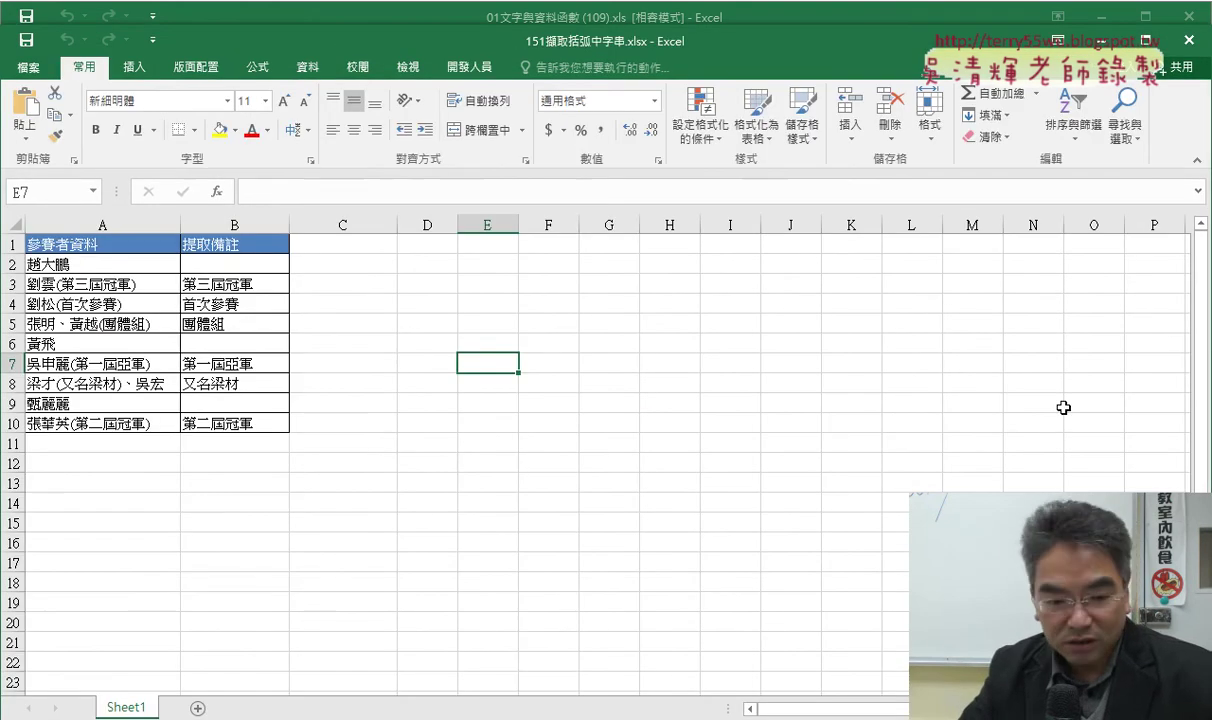
# Maximize the workbook and delete the IFERROR extraction formulas from B2:B10
pyautogui.click(1146, 40)
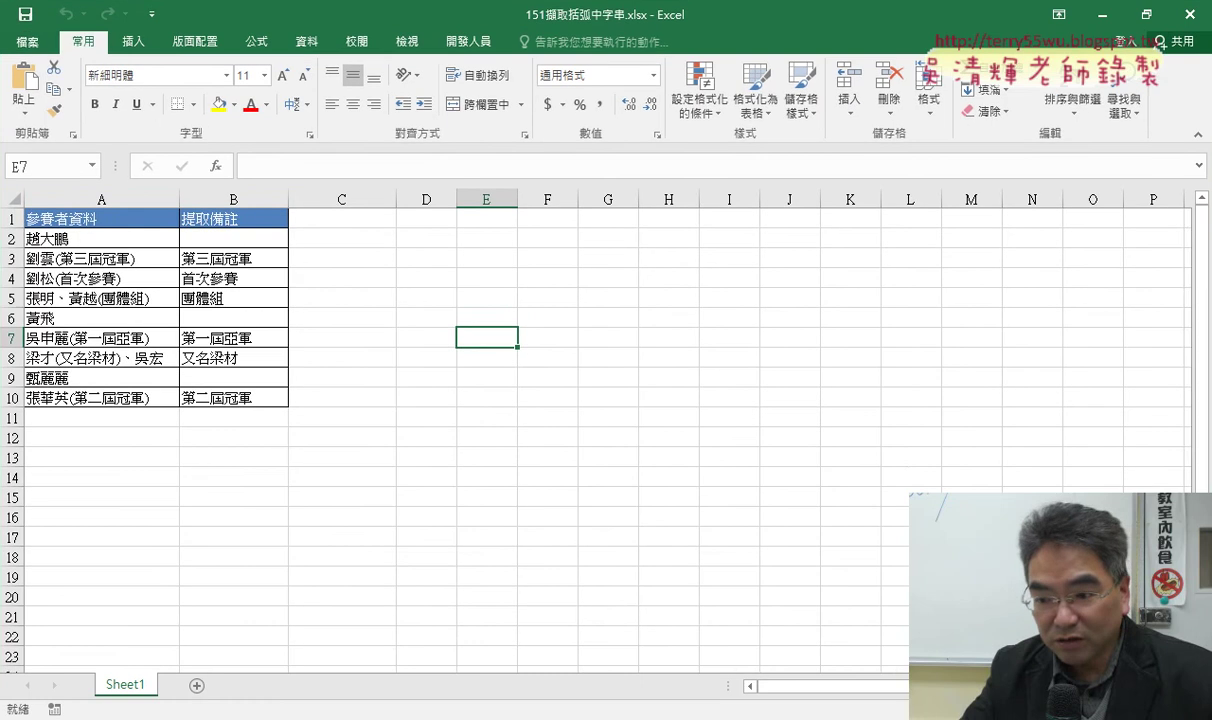
pyautogui.keyDown('ctrl'); pyautogui.scroll(2, 705, 649); pyautogui.keyUp('ctrl')
pyautogui.keyDown('ctrl'); pyautogui.scroll(2, 705, 649); pyautogui.keyUp('ctrl')
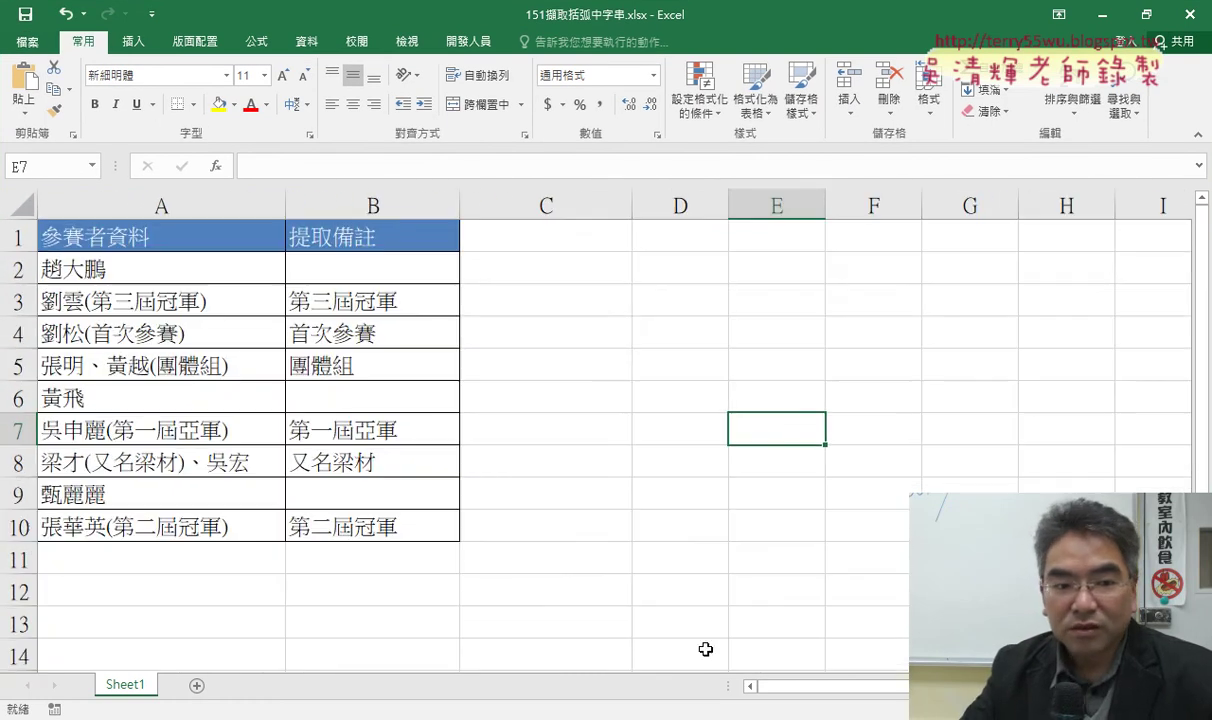
pyautogui.click(127, 207)
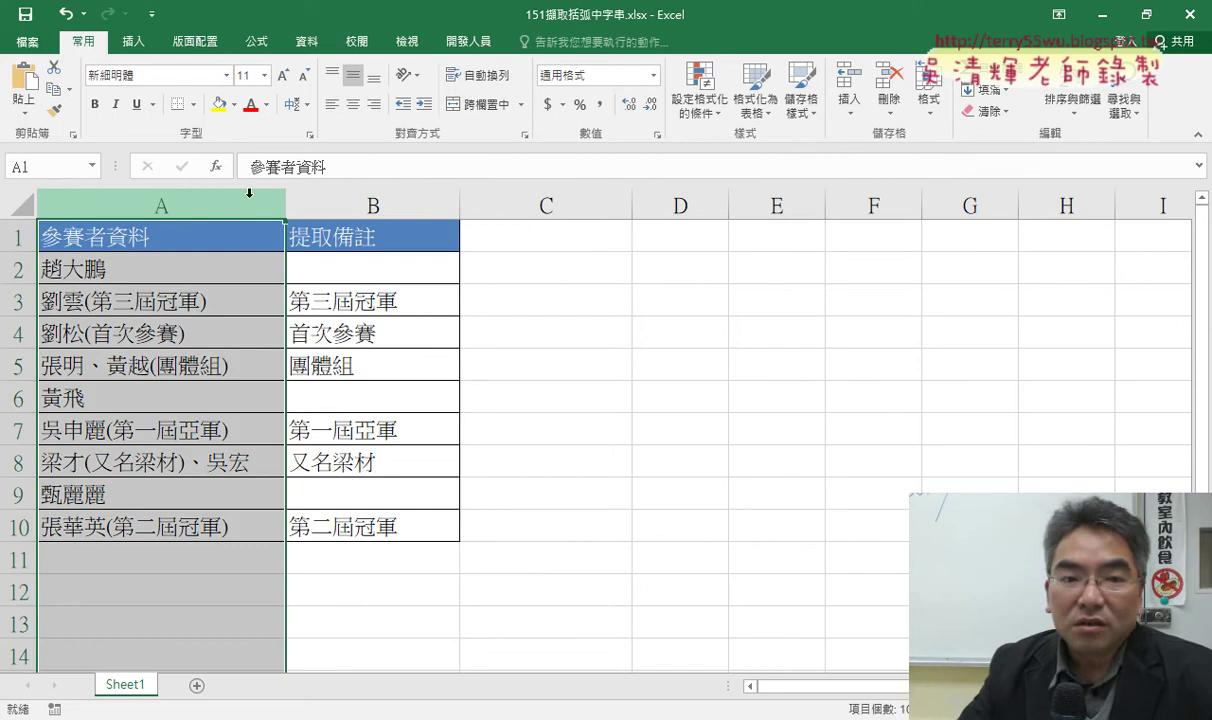
pyautogui.click(360, 199)
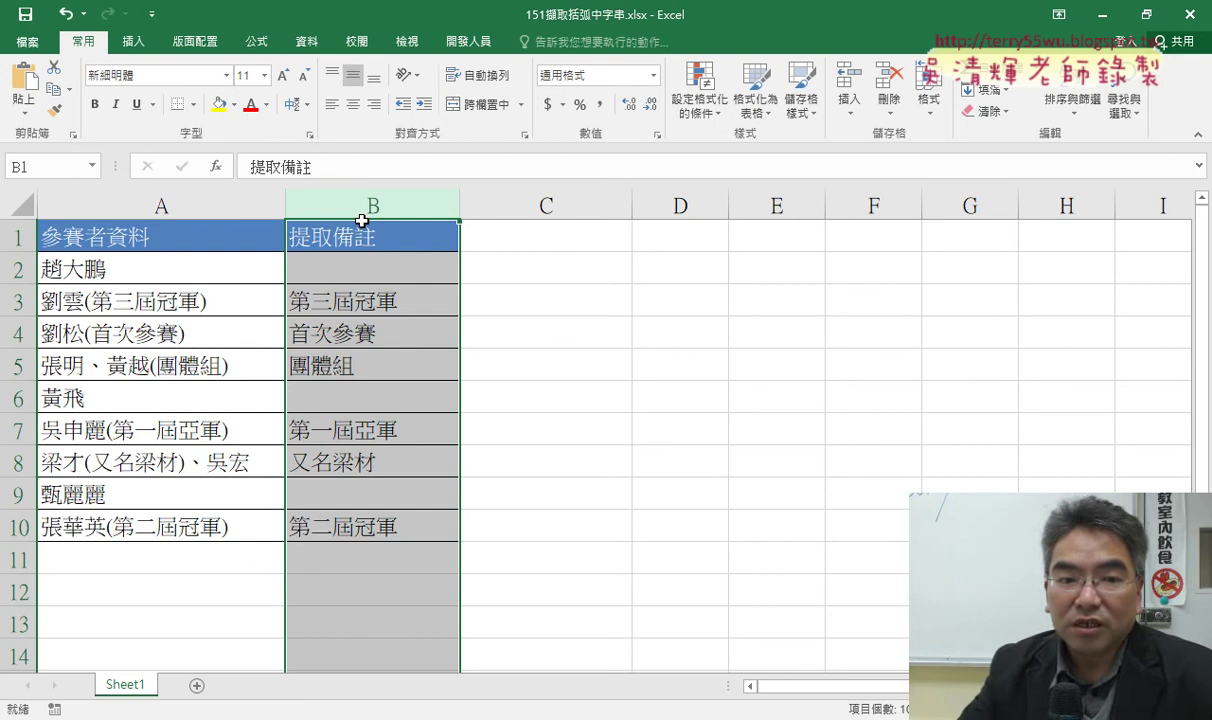
pyautogui.click(375, 274)
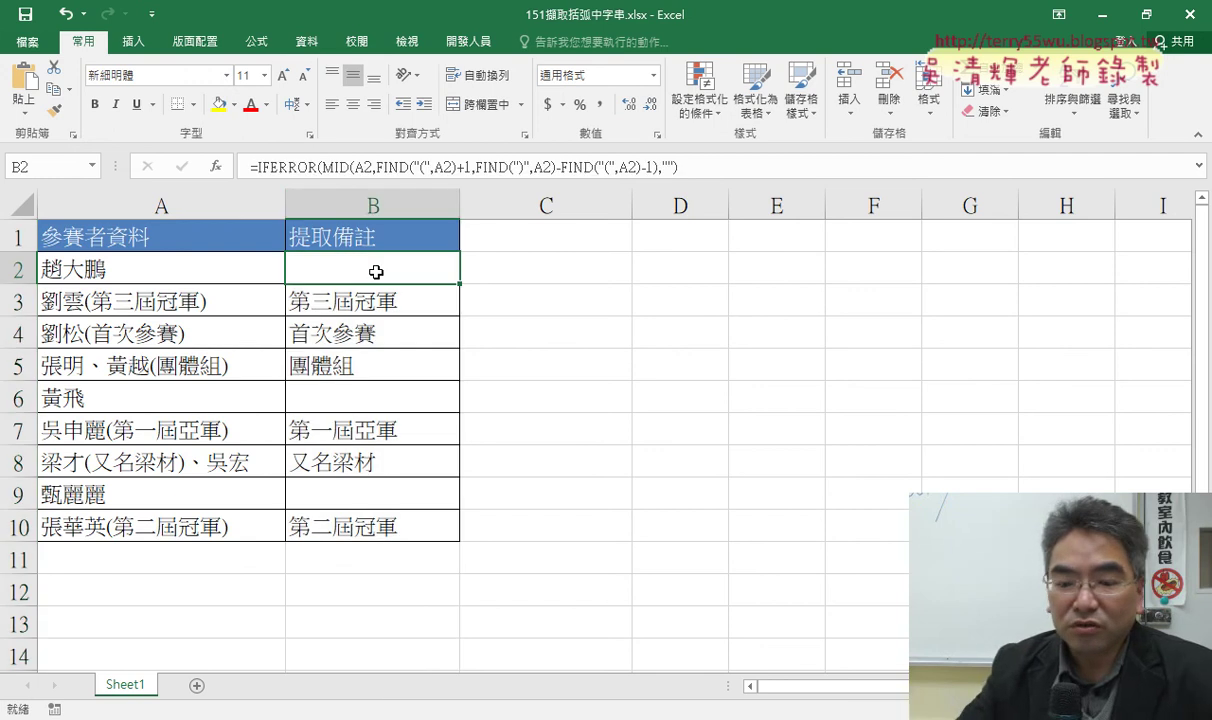
pyautogui.hotkey('ctrl', 'shift', 'Down')
pyautogui.hotkey('ctrl', 'c')
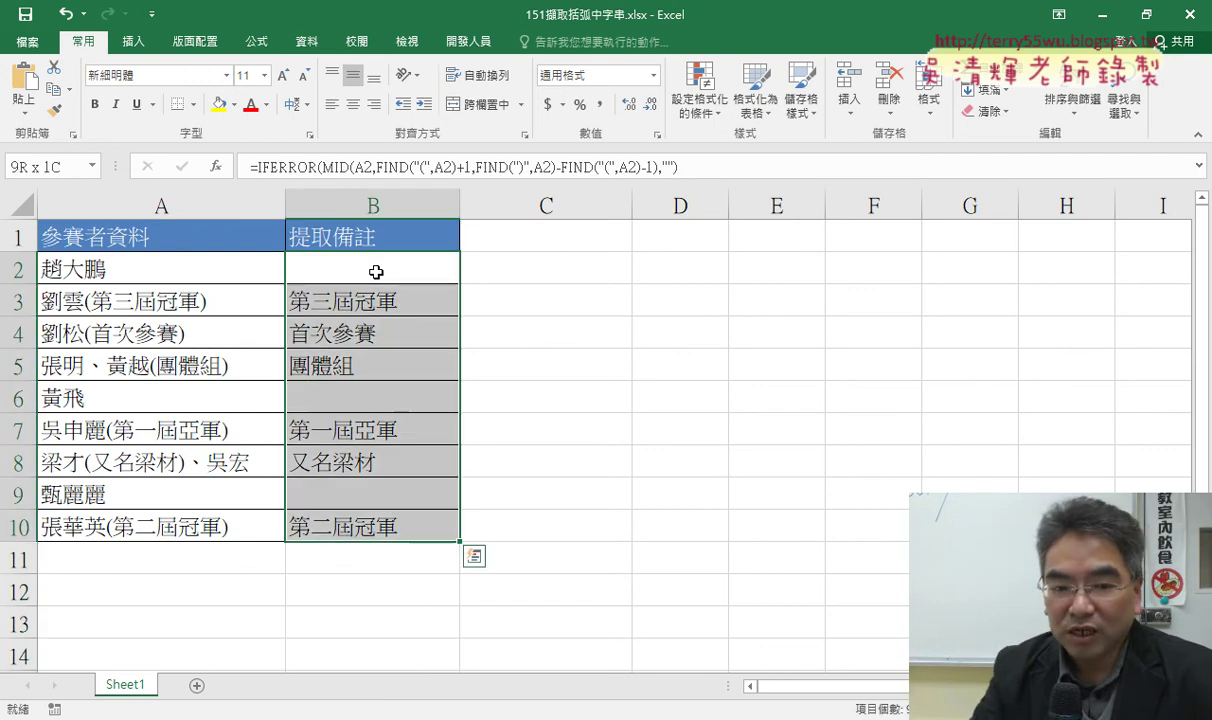
pyautogui.press('Delete')
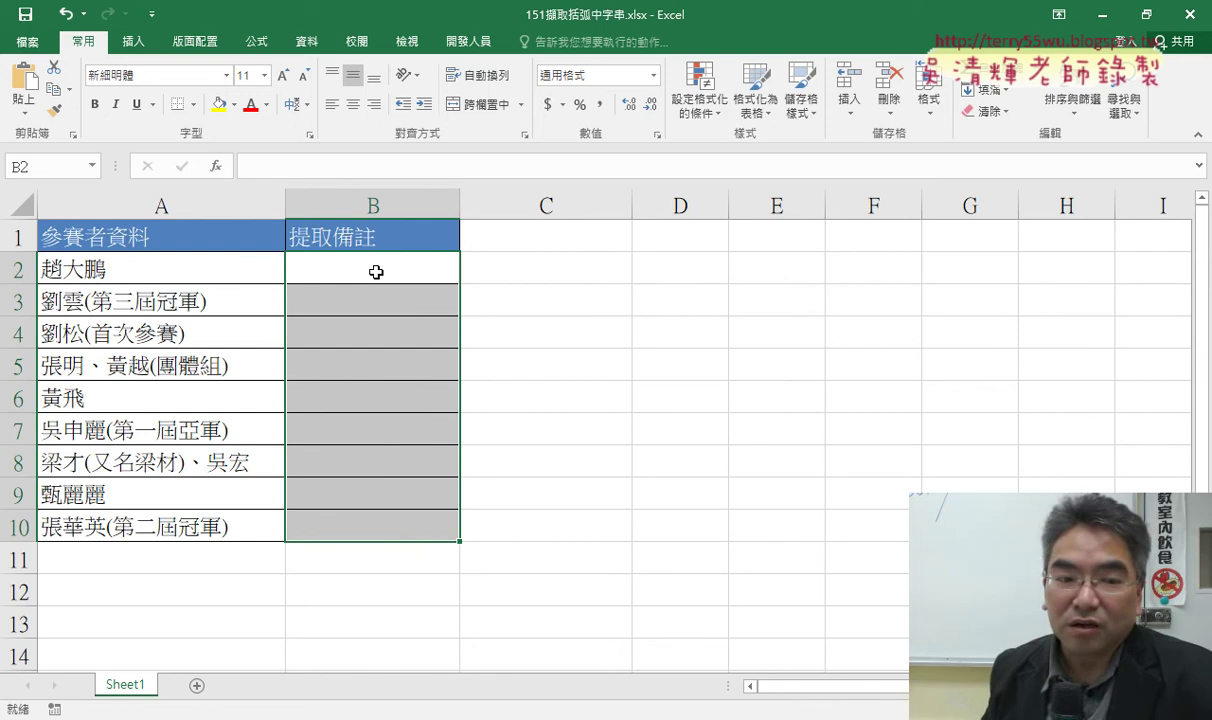
# Examine the text inside the parentheses of A3 and A4 while column B stays empty
pyautogui.click(114, 272)
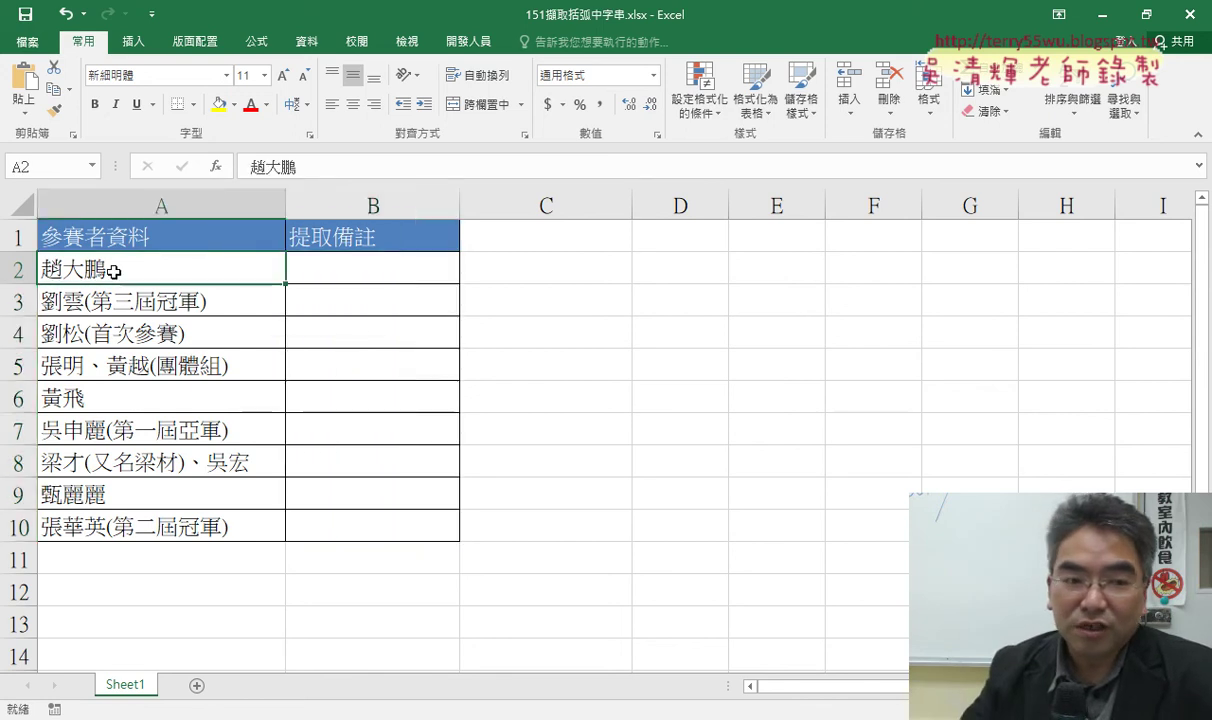
pyautogui.doubleClick(117, 302)
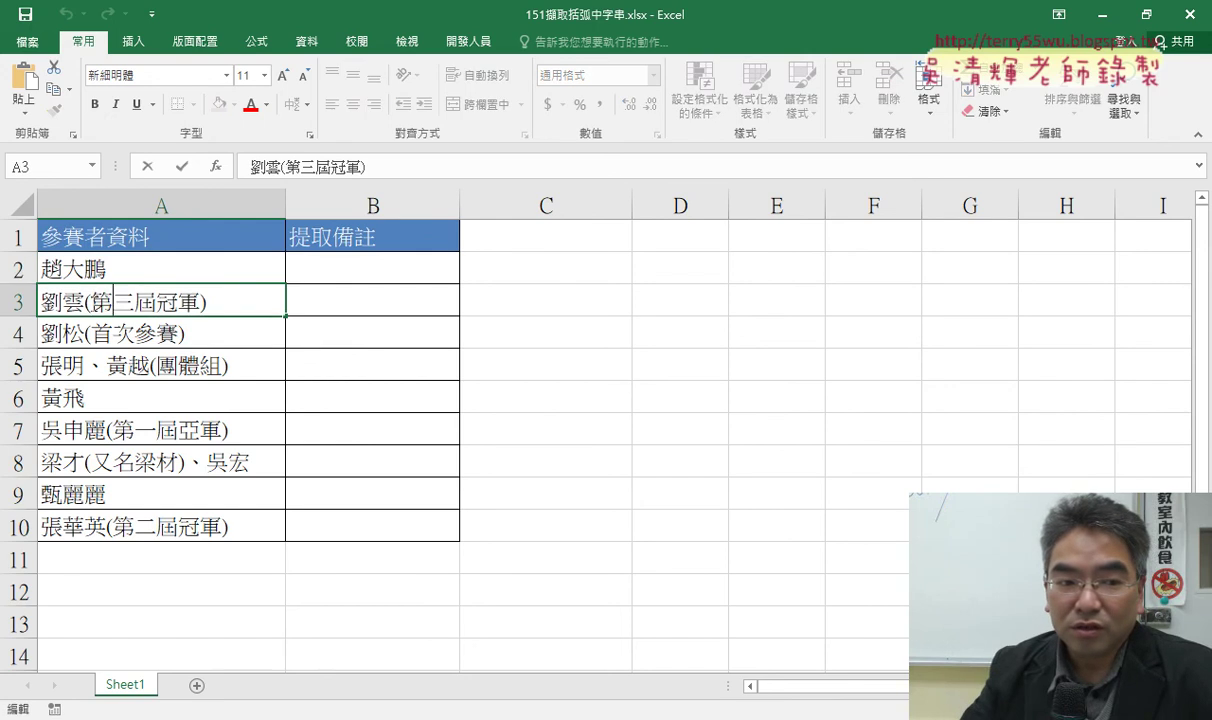
pyautogui.moveTo(87, 300); pyautogui.dragTo(200, 300)
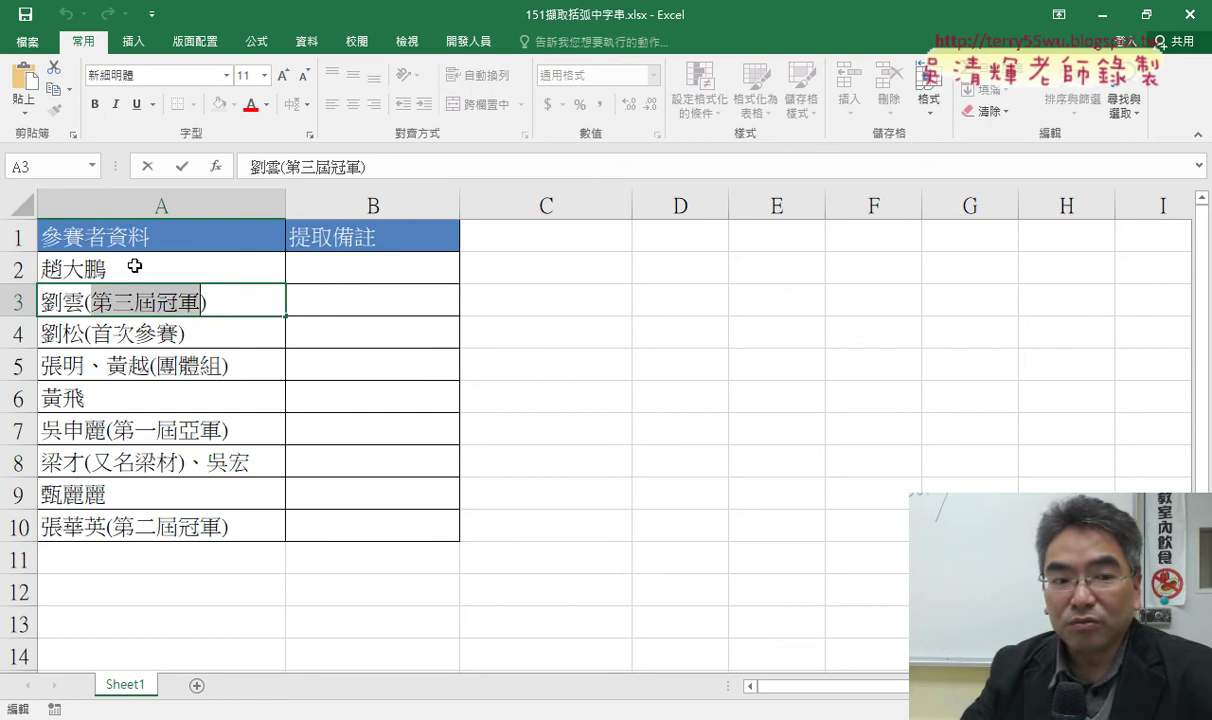
pyautogui.click(344, 271)
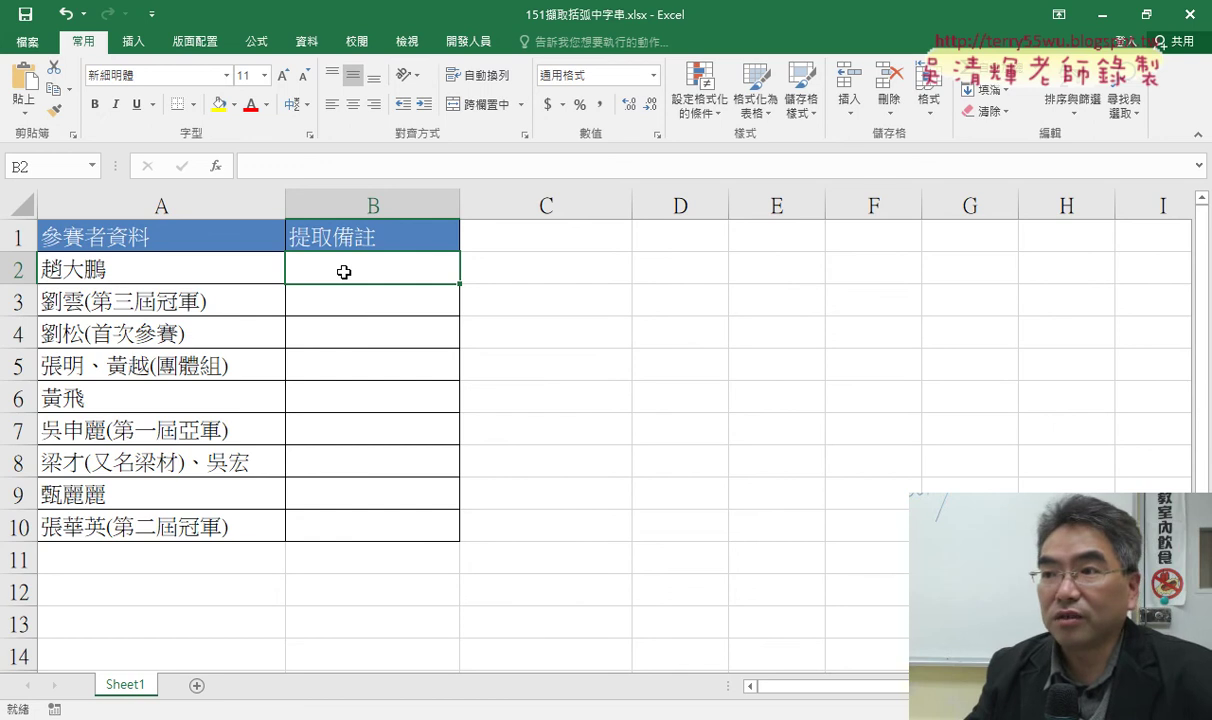
pyautogui.doubleClick(103, 333)
pyautogui.moveTo(92, 334); pyautogui.dragTo(201, 335)
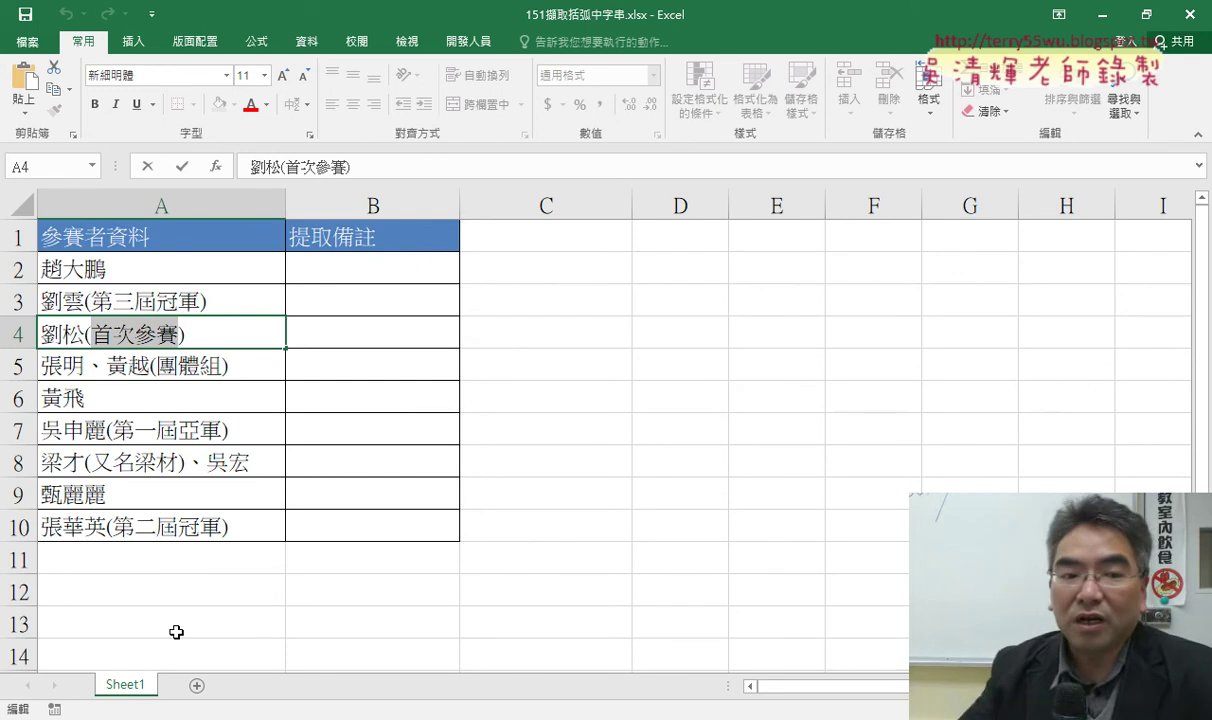
pyautogui.click(197, 194)
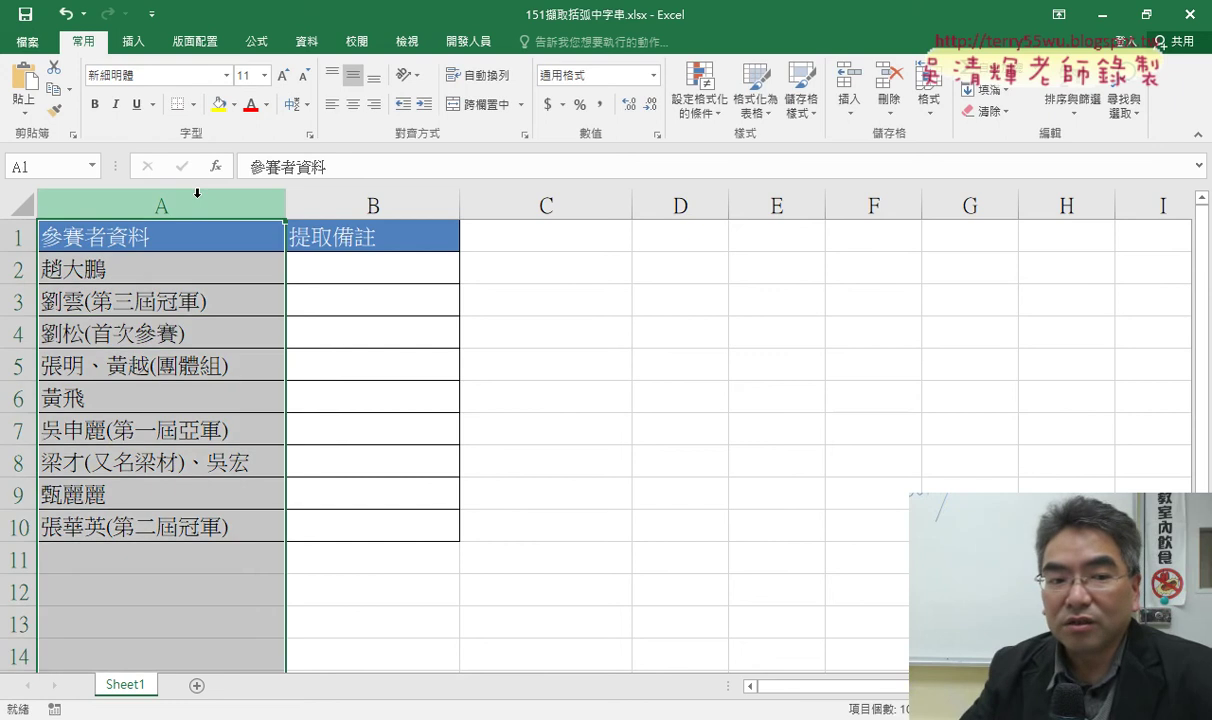
pyautogui.click(388, 312)
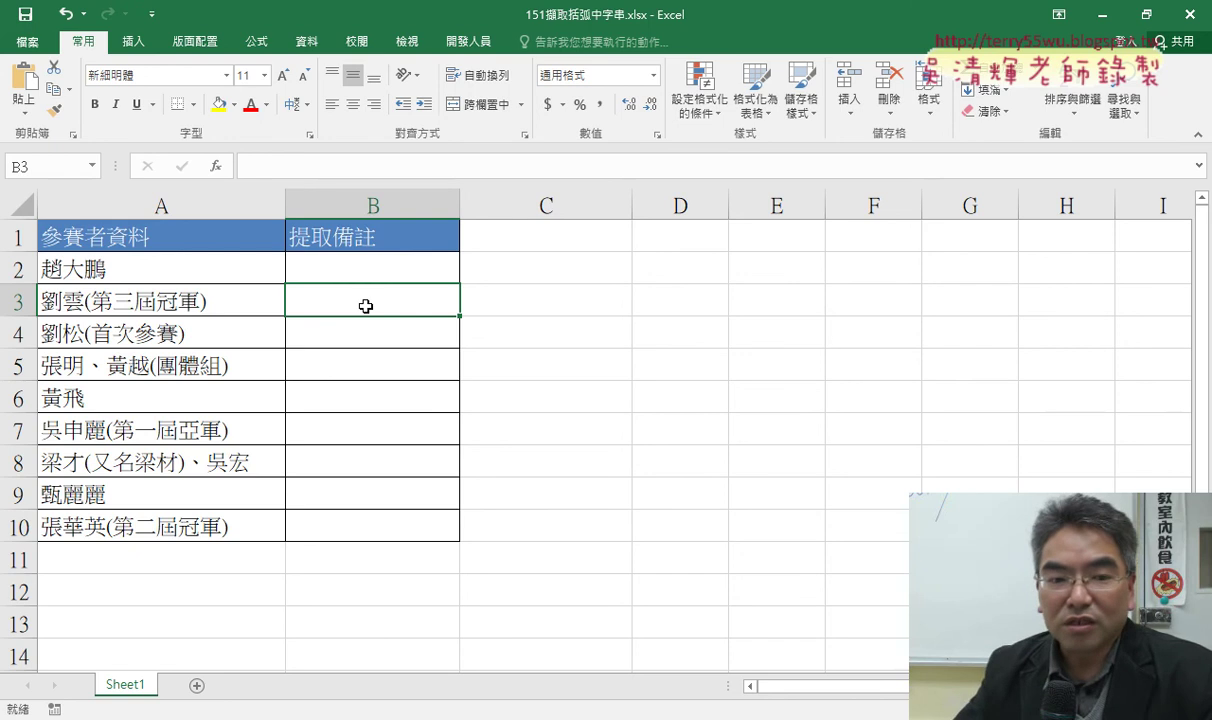
# Restore the IFERROR/MID/FIND formulas in B2:B10, showing 第三屆冠軍, 首次參賽, 團體組
pyautogui.press('Down')
pyautogui.press('Left')
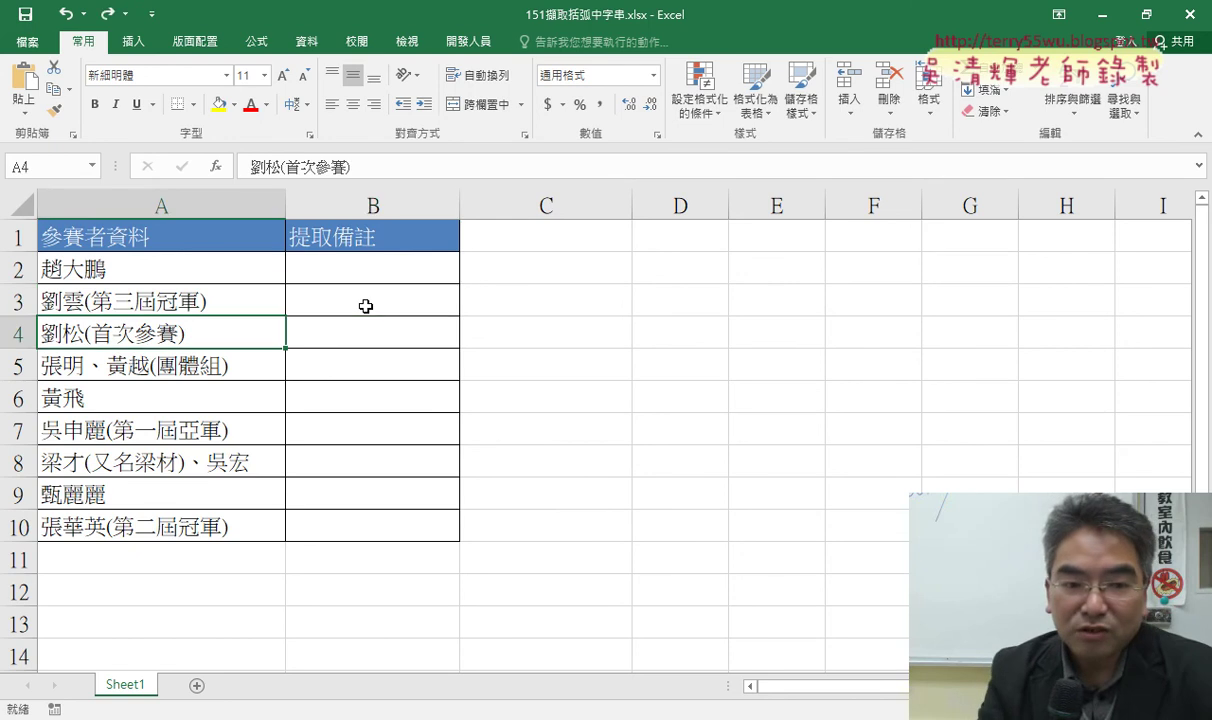
pyautogui.press('Up')
pyautogui.press('Up')
pyautogui.press('Right')
pyautogui.hotkey('ctrl', 'v')
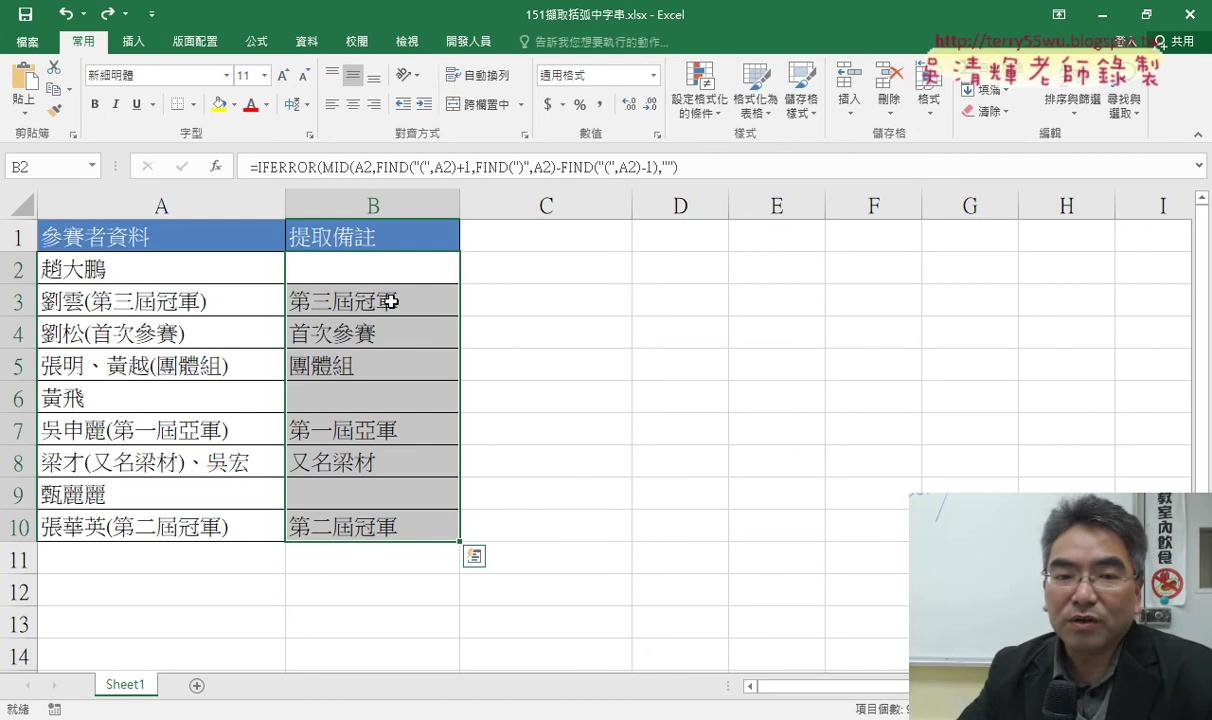
pyautogui.press('Escape')
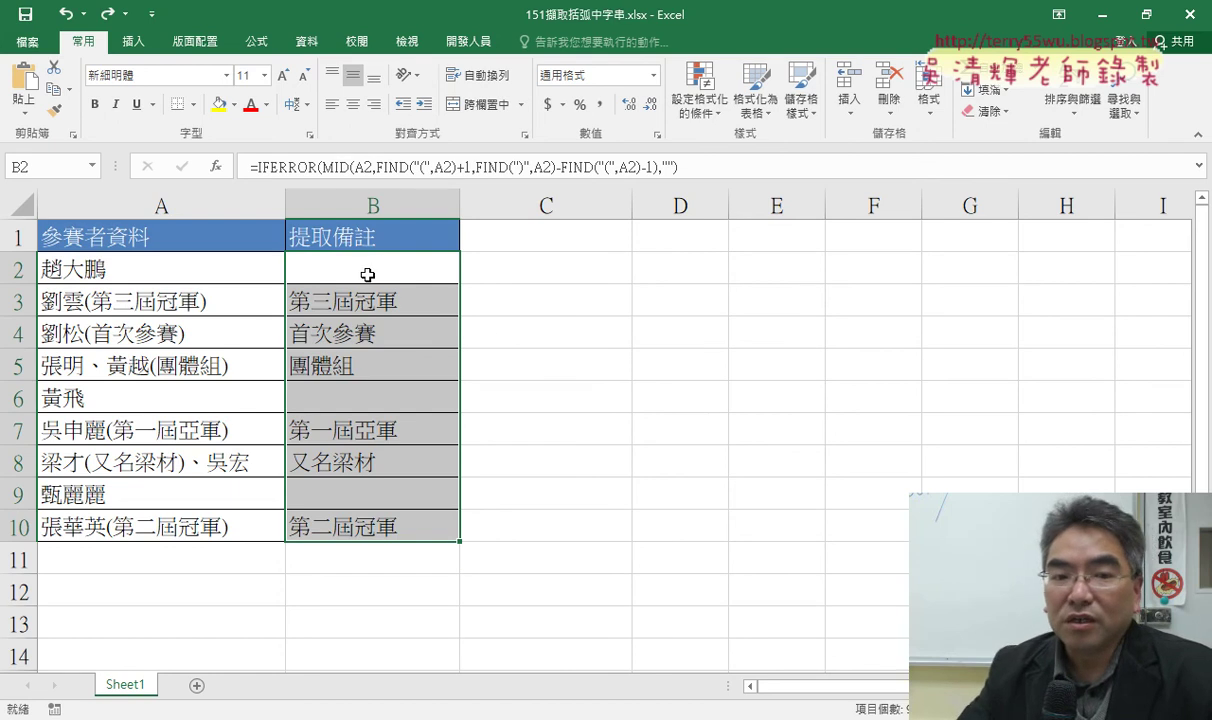
pyautogui.click(368, 274)
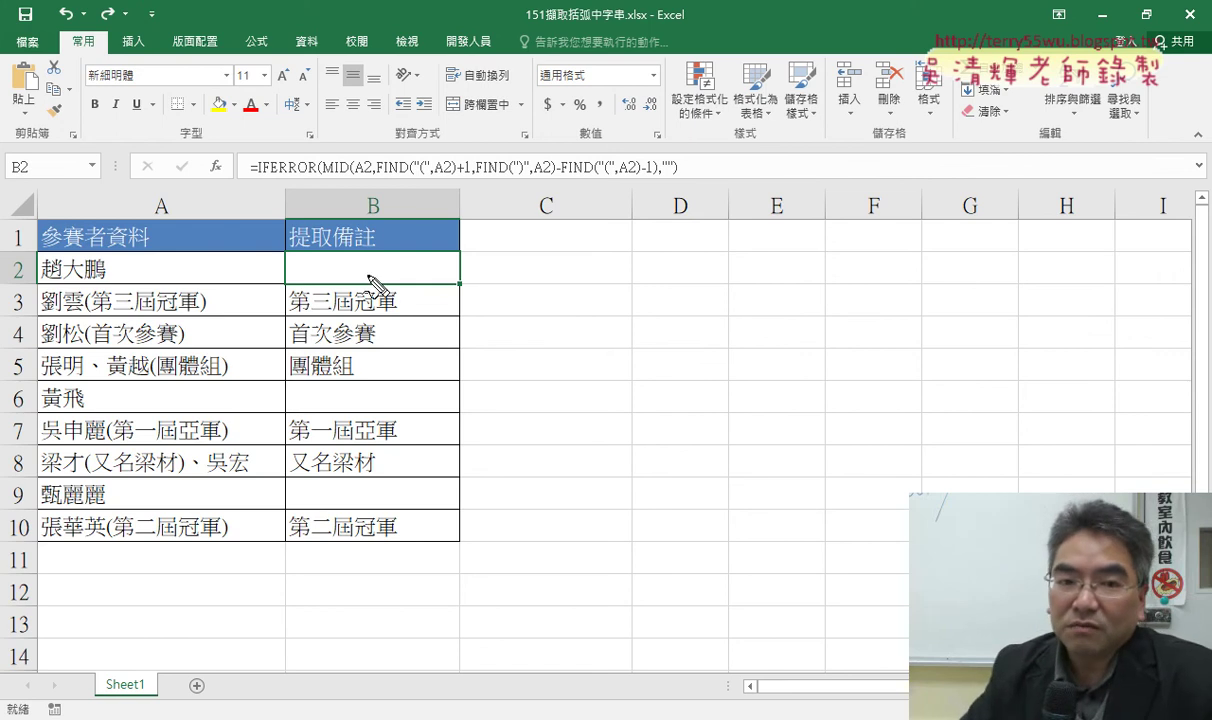
pyautogui.moveTo(379, 177); pyautogui.dragTo(406, 175)
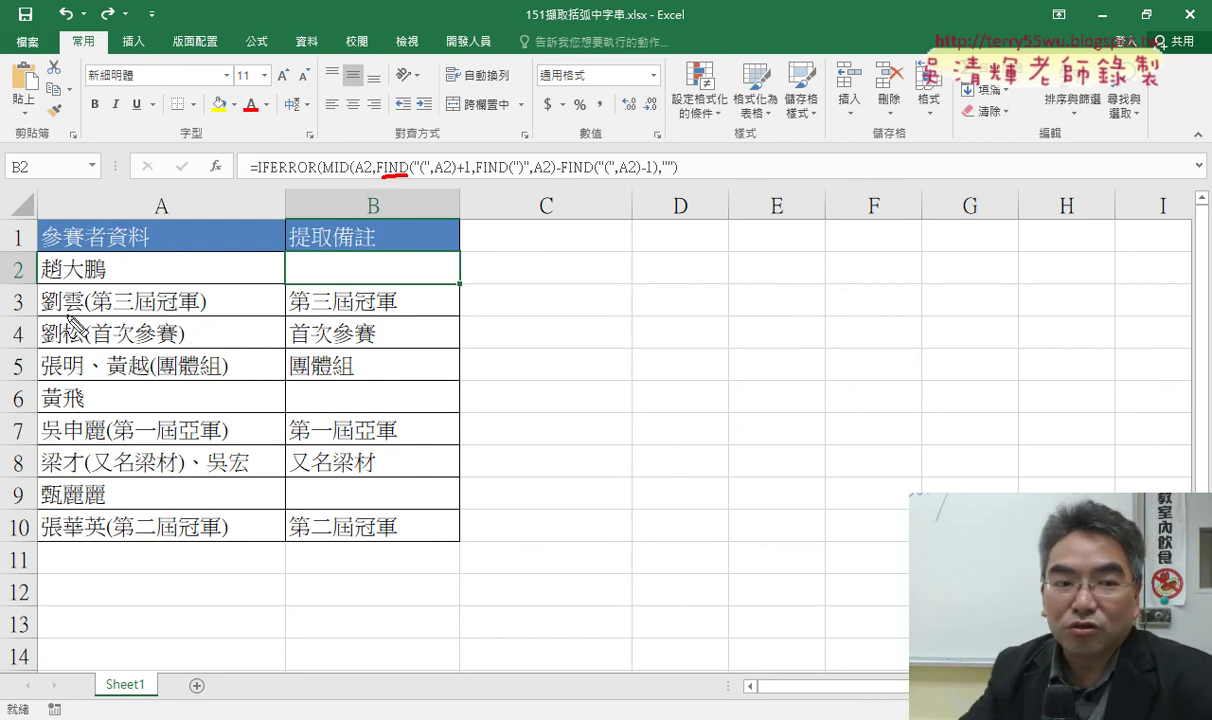
pyautogui.moveTo(96, 287); pyautogui.dragTo(99, 318)
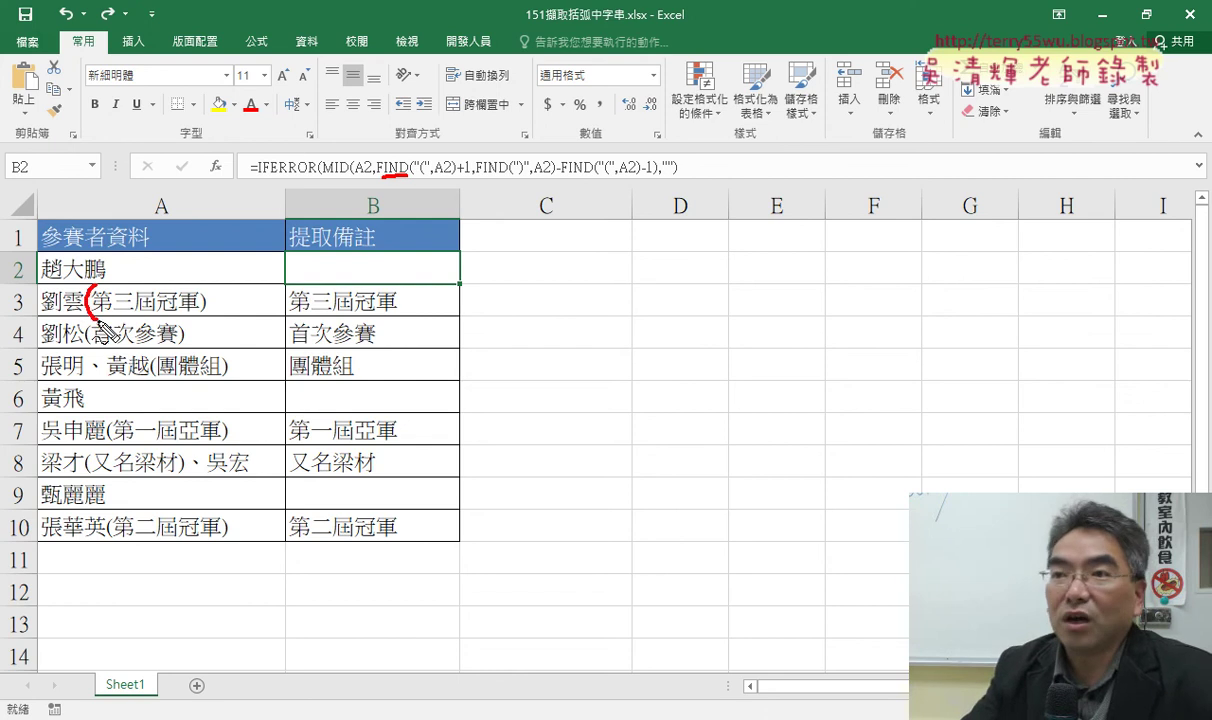
pyautogui.moveTo(196, 283); pyautogui.dragTo(201, 318)
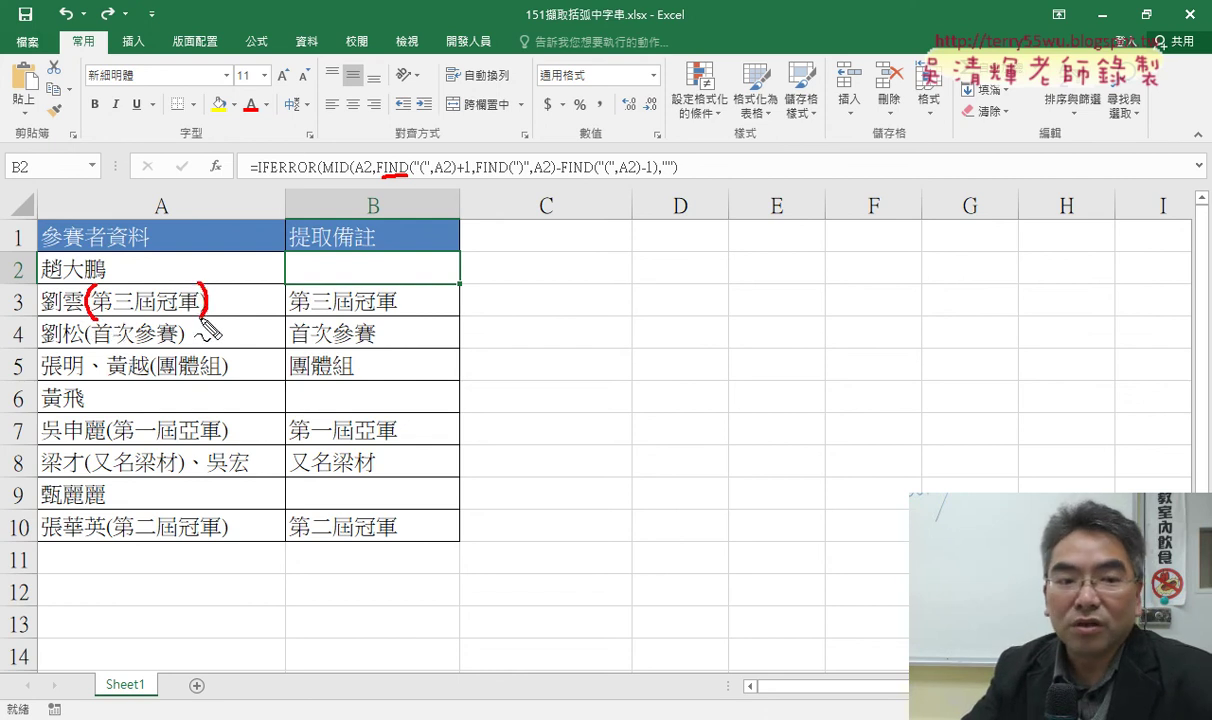
pyautogui.moveTo(98, 315); pyautogui.dragTo(190, 319)
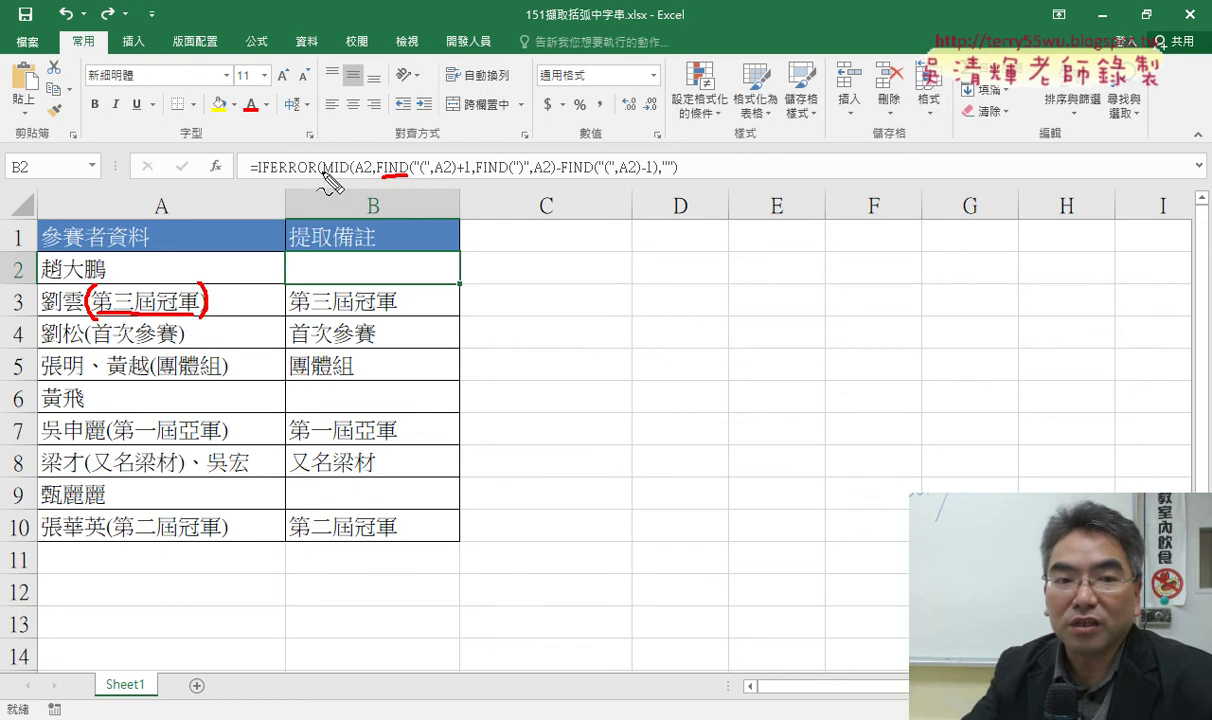
pyautogui.moveTo(321, 173); pyautogui.dragTo(345, 173)
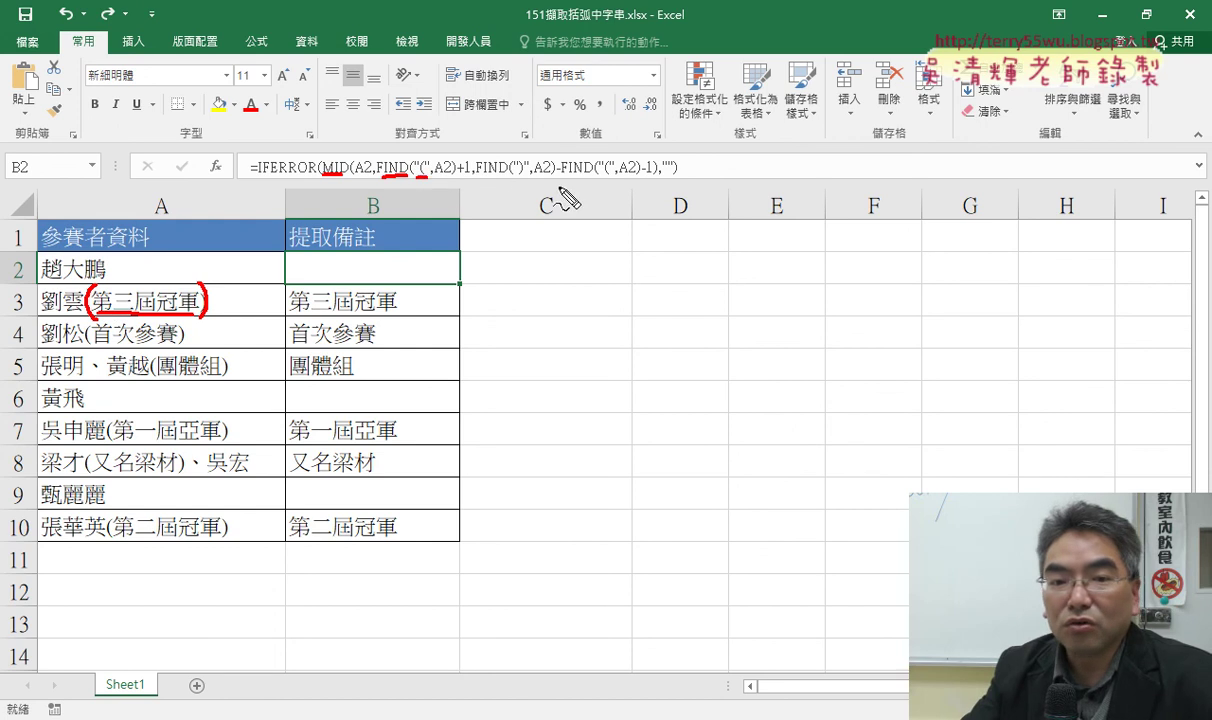
pyautogui.moveTo(514, 173); pyautogui.dragTo(526, 175)
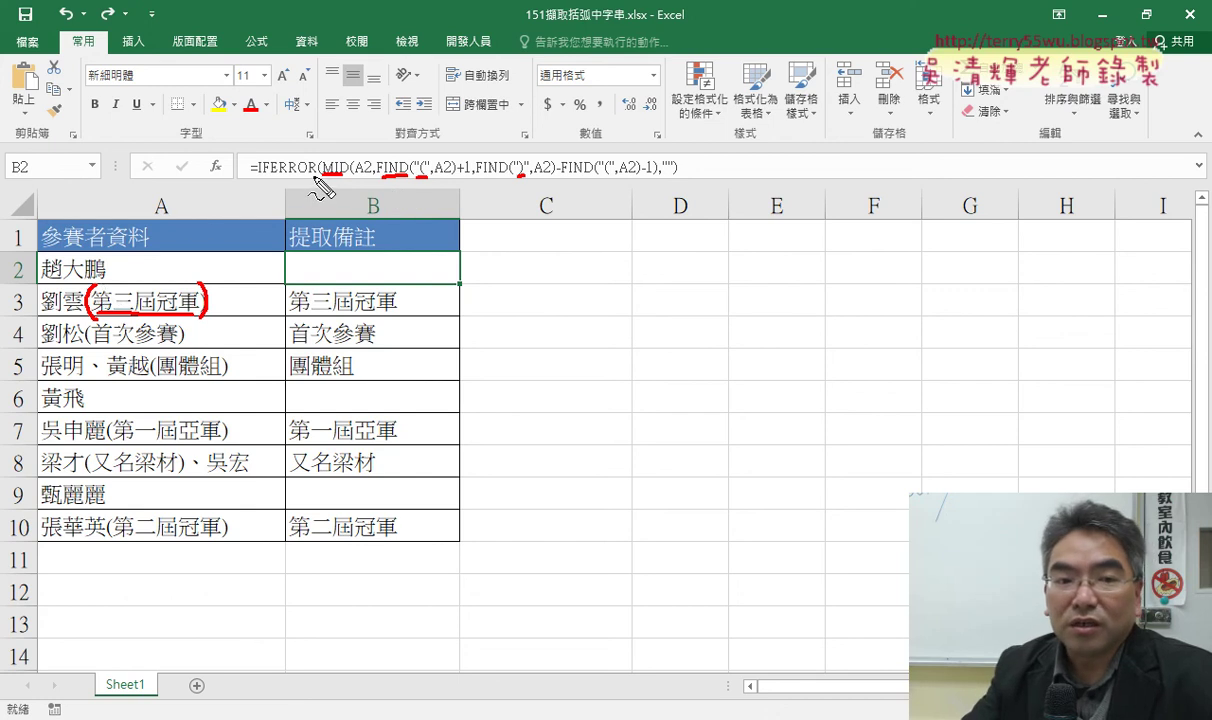
pyautogui.moveTo(320, 176); pyautogui.dragTo(255, 176)
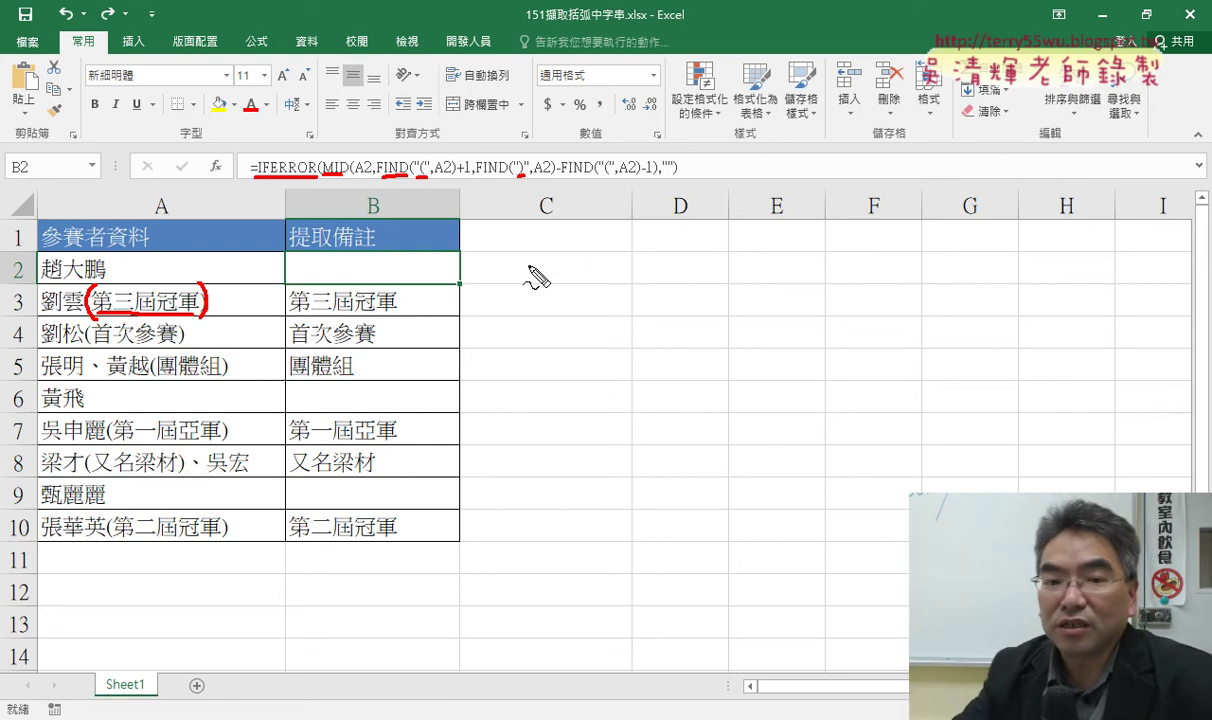
pyautogui.moveTo(528, 266)
pyautogui.mouseDown()
pyautogui.moveTo(589, 267)
pyautogui.moveTo(542, 303)
pyautogui.mouseUp()
pyautogui.moveTo(572, 247)
pyautogui.mouseDown()
pyautogui.moveTo(560, 309)
pyautogui.moveTo(626, 256)
pyautogui.moveTo(603, 300)
pyautogui.moveTo(667, 243)
pyautogui.moveTo(686, 311)
pyautogui.moveTo(674, 274)
pyautogui.mouseUp()
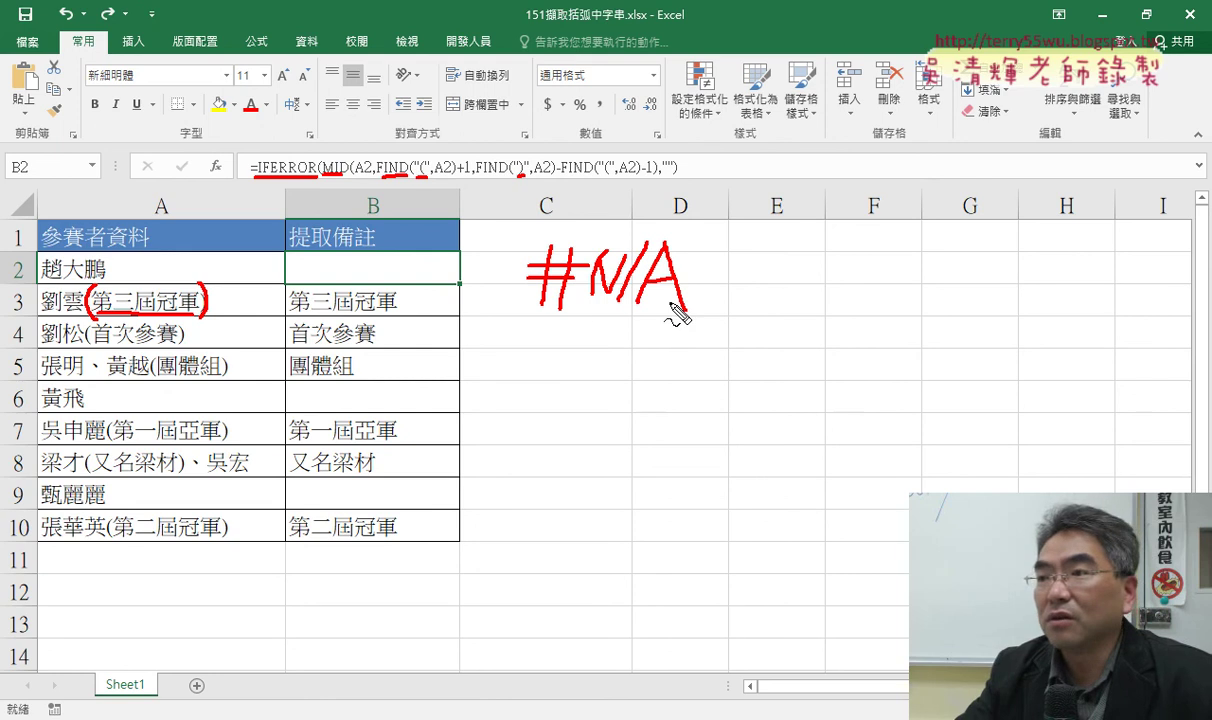
pyautogui.moveTo(538, 357); pyautogui.dragTo(615, 370)
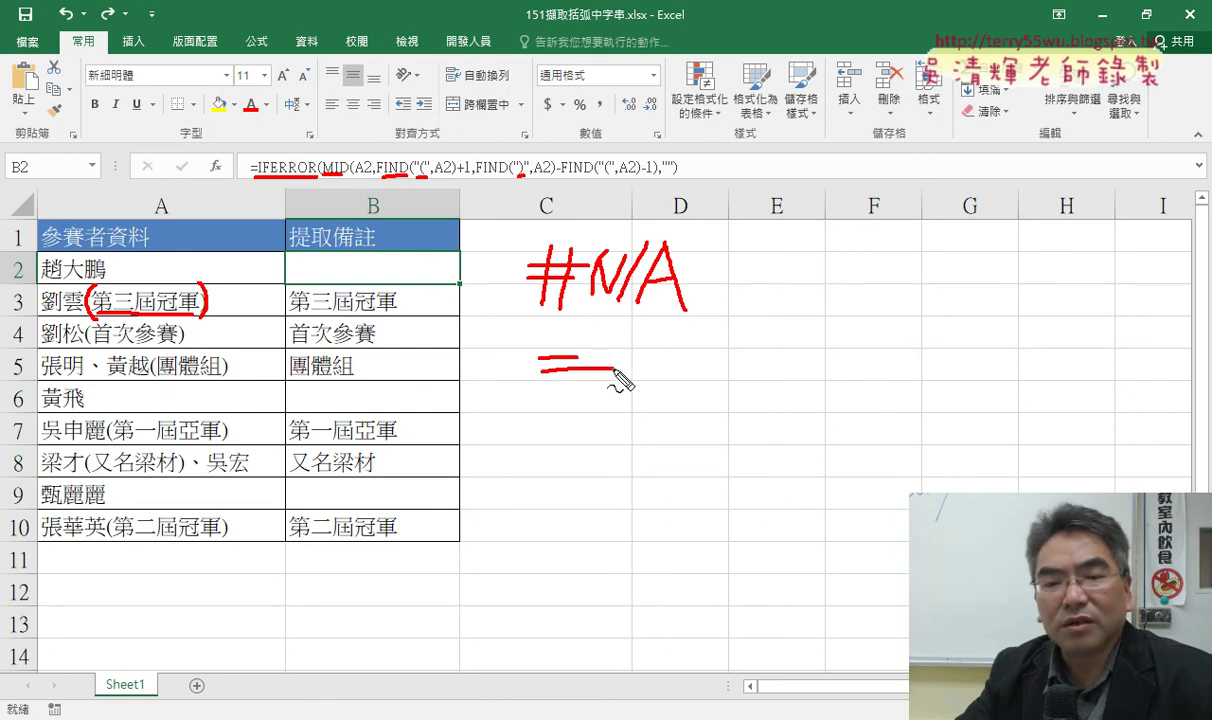
pyautogui.moveTo(557, 330)
pyautogui.mouseDown()
pyautogui.moveTo(546, 390)
pyautogui.moveTo(569, 388)
pyautogui.mouseUp()
pyautogui.moveTo(618, 330)
pyautogui.mouseDown()
pyautogui.moveTo(590, 392)
pyautogui.moveTo(624, 372)
pyautogui.moveTo(670, 388)
pyautogui.moveTo(700, 332)
pyautogui.moveTo(720, 385)
pyautogui.moveTo(748, 342)
pyautogui.moveTo(728, 378)
pyautogui.moveTo(746, 362)
pyautogui.mouseUp()
pyautogui.moveTo(729, 386); pyautogui.dragTo(750, 385)
pyautogui.moveTo(618, 404); pyautogui.dragTo(757, 404)
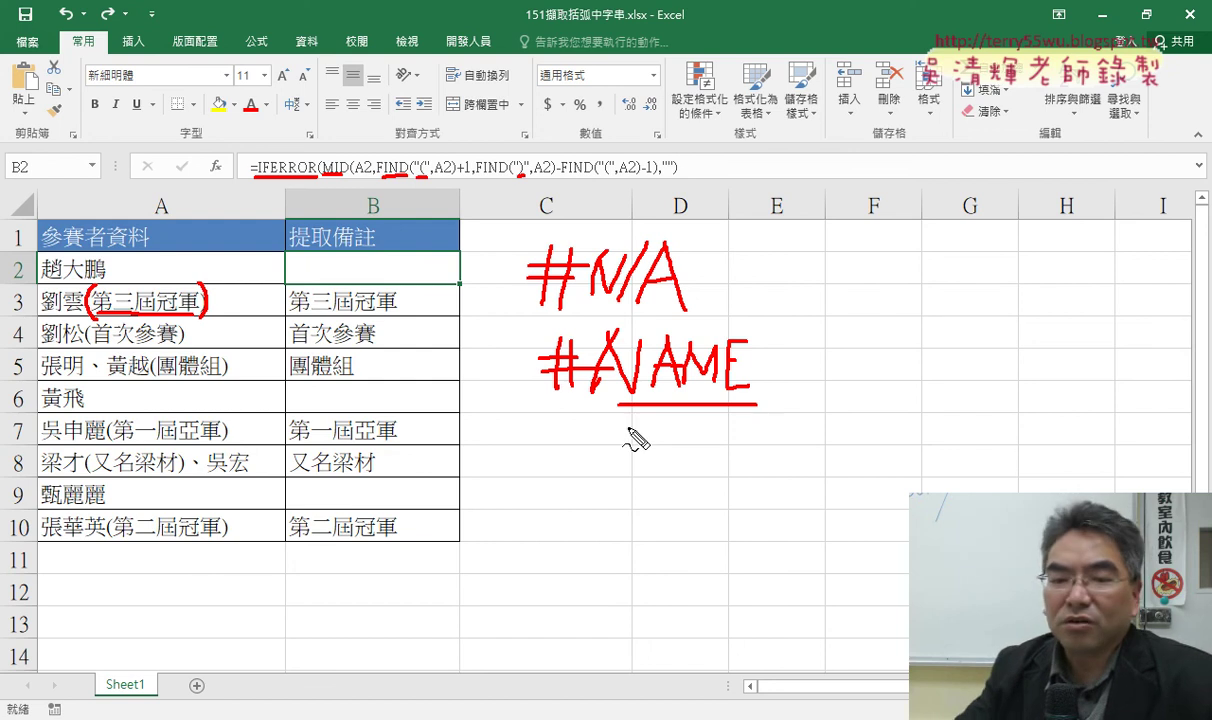
pyautogui.moveTo(552, 447)
pyautogui.mouseDown()
pyautogui.moveTo(618, 449)
pyautogui.moveTo(610, 465)
pyautogui.mouseUp()
pyautogui.moveTo(585, 422); pyautogui.dragTo(585, 478)
pyautogui.moveTo(603, 425)
pyautogui.mouseDown()
pyautogui.moveTo(601, 478)
pyautogui.moveTo(632, 476)
pyautogui.moveTo(652, 446)
pyautogui.moveTo(690, 472)
pyautogui.mouseUp()
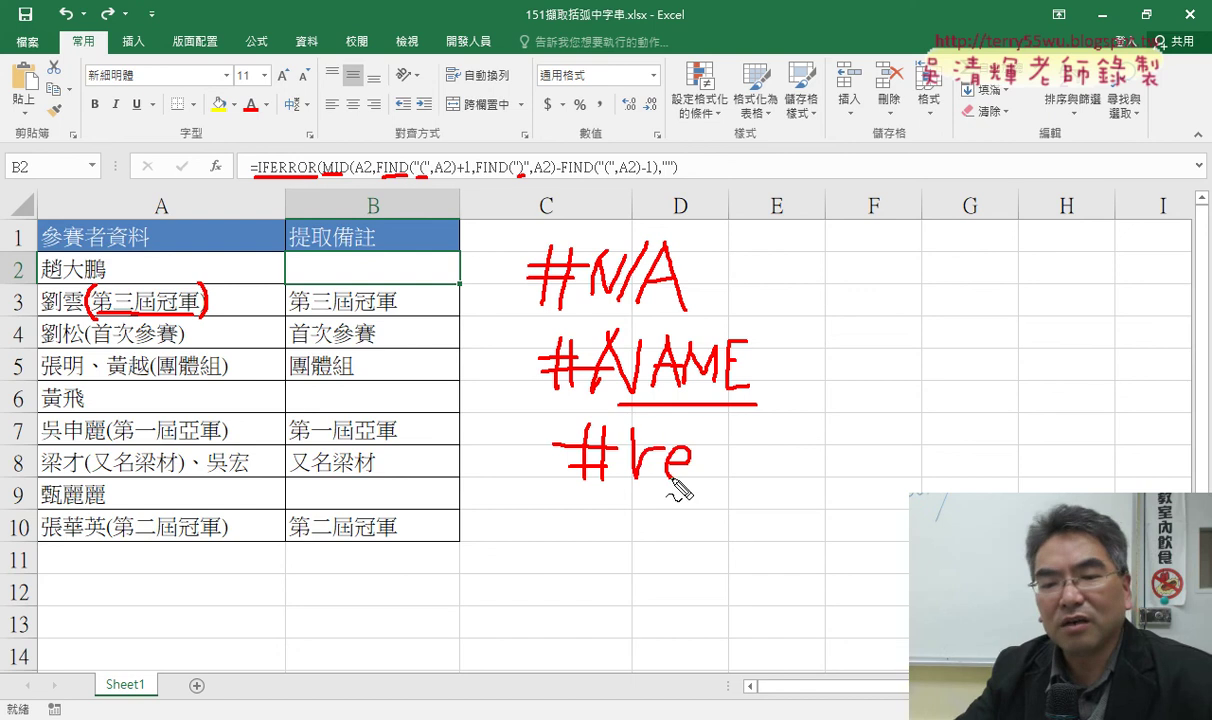
pyautogui.moveTo(722, 414)
pyautogui.mouseDown()
pyautogui.moveTo(705, 476)
pyautogui.moveTo(726, 446)
pyautogui.mouseUp()
pyautogui.moveTo(605, 481); pyautogui.dragTo(706, 480)
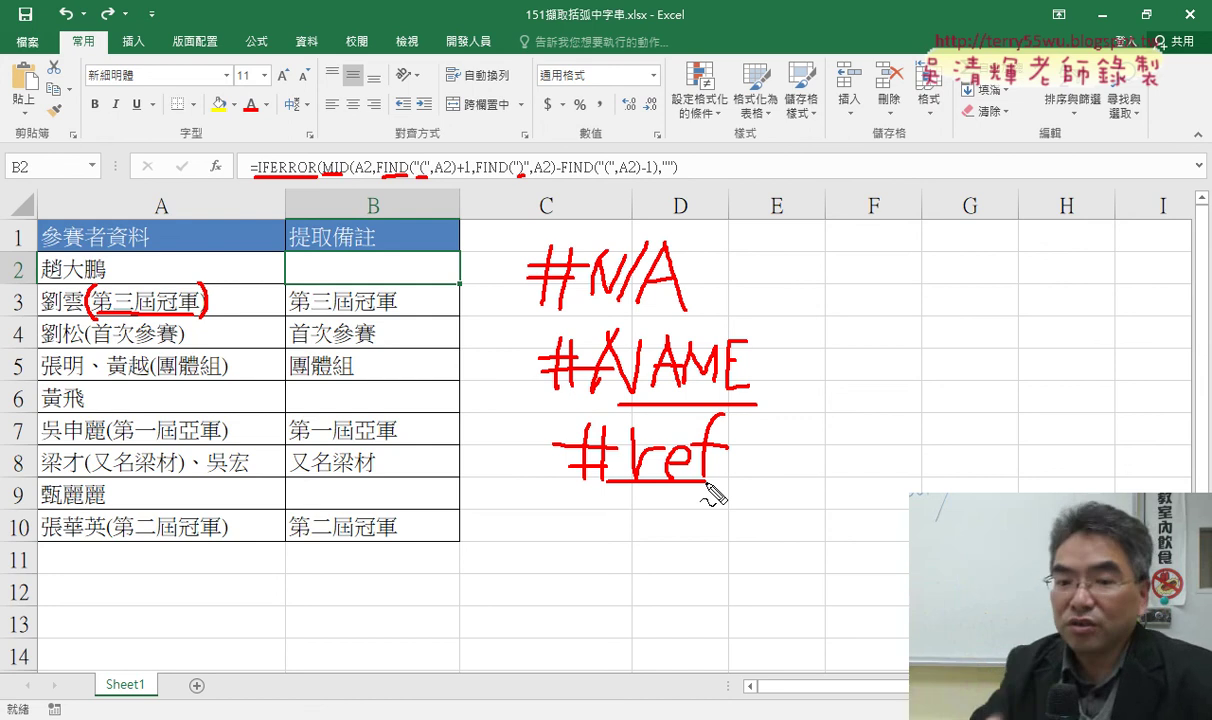
pyautogui.moveTo(588, 318); pyautogui.dragTo(538, 318)
pyautogui.moveTo(588, 397); pyautogui.dragTo(537, 397)
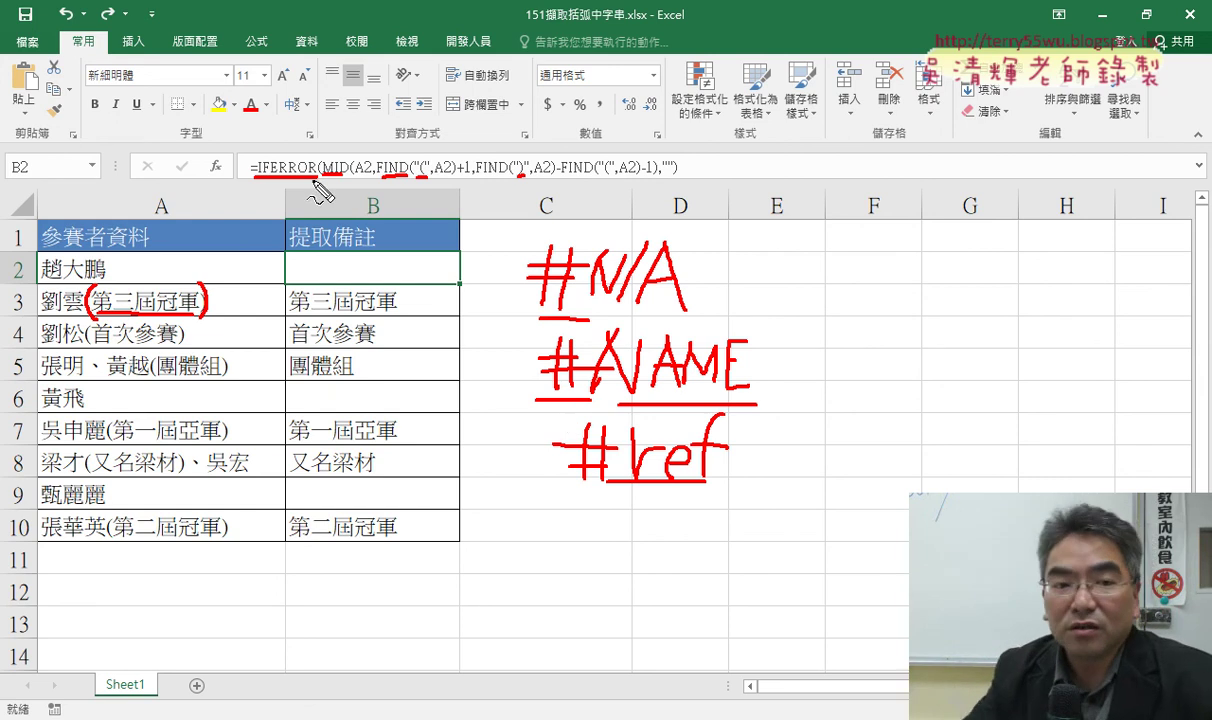
pyautogui.moveTo(242, 183); pyautogui.dragTo(325, 183)
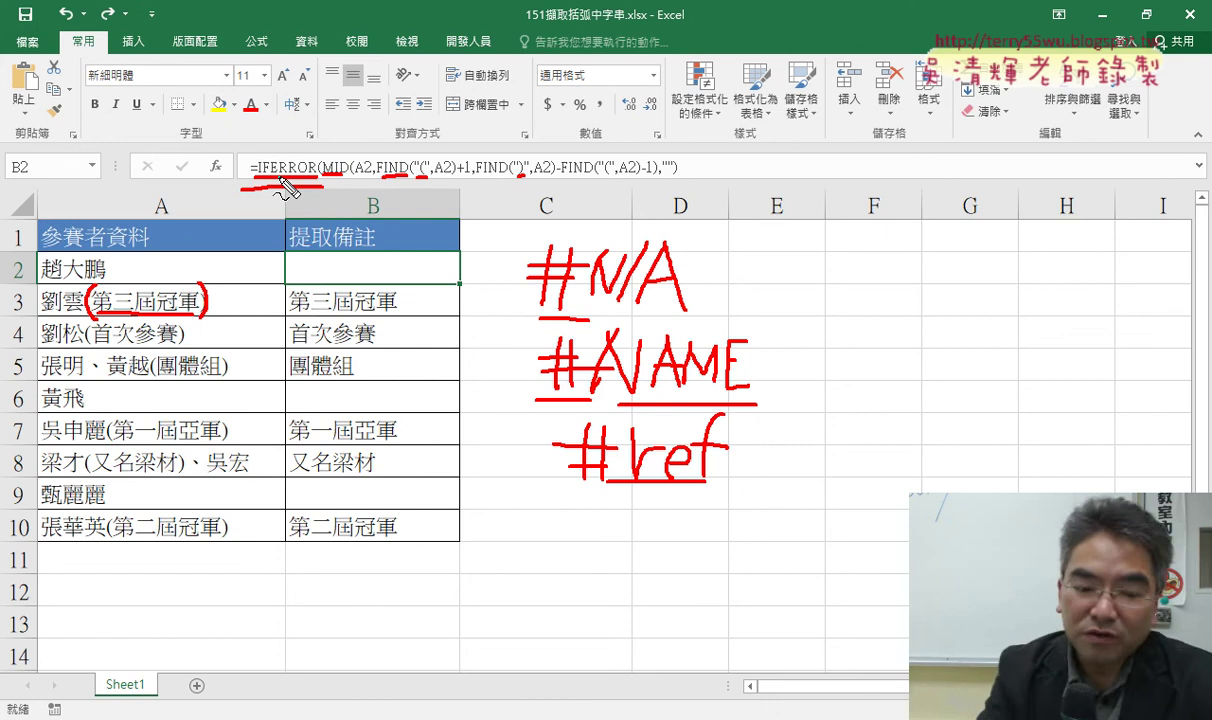
pyautogui.press('Escape')
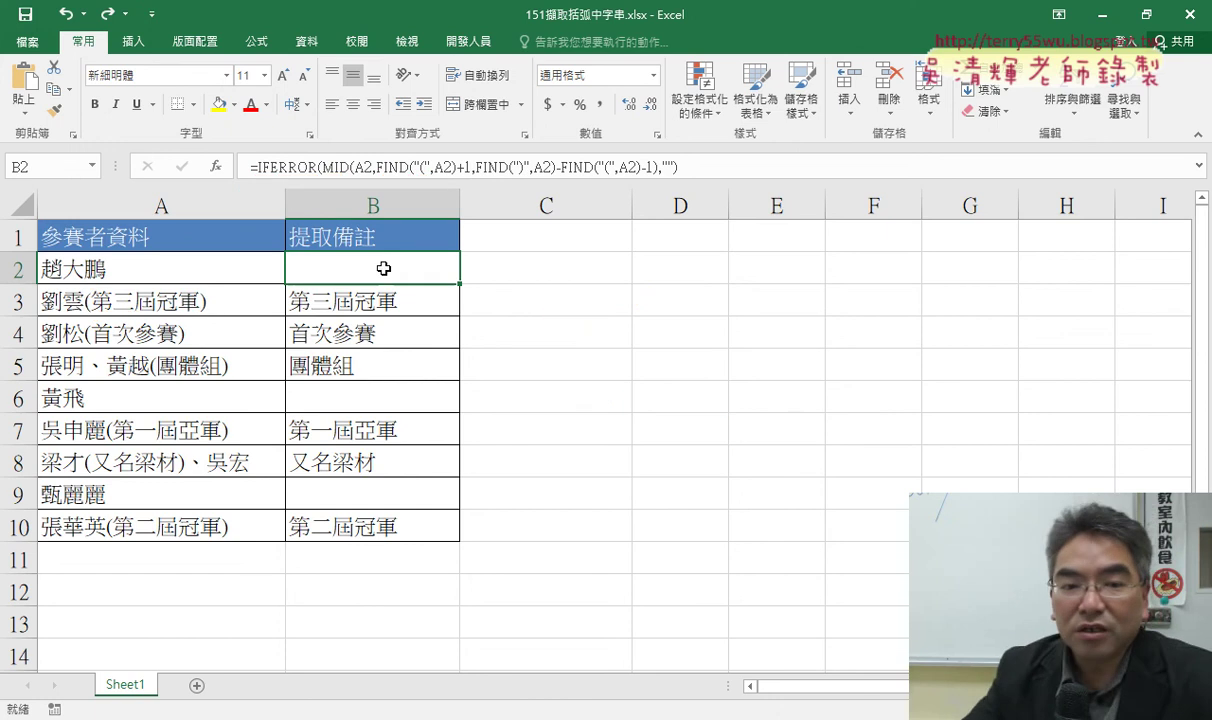
# Clear B2:B10 again and select B3
pyautogui.moveTo(383, 268); pyautogui.dragTo(387, 524)
pyautogui.press('Delete')
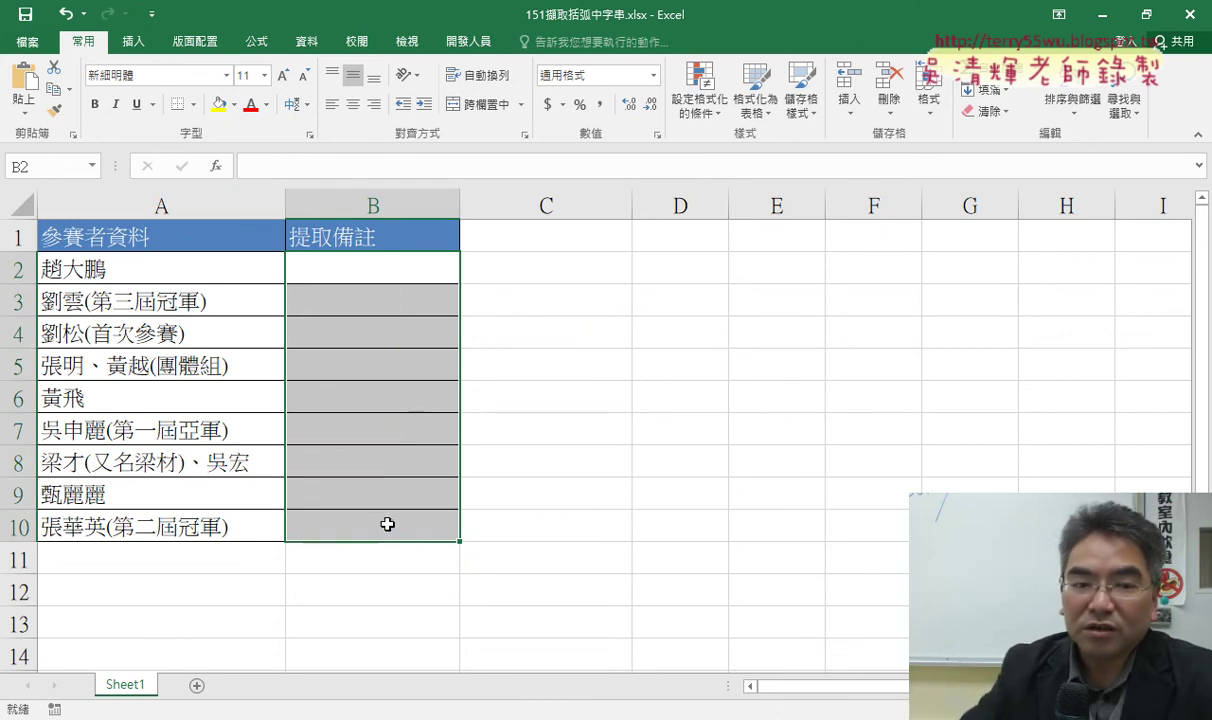
pyautogui.click(373, 292)
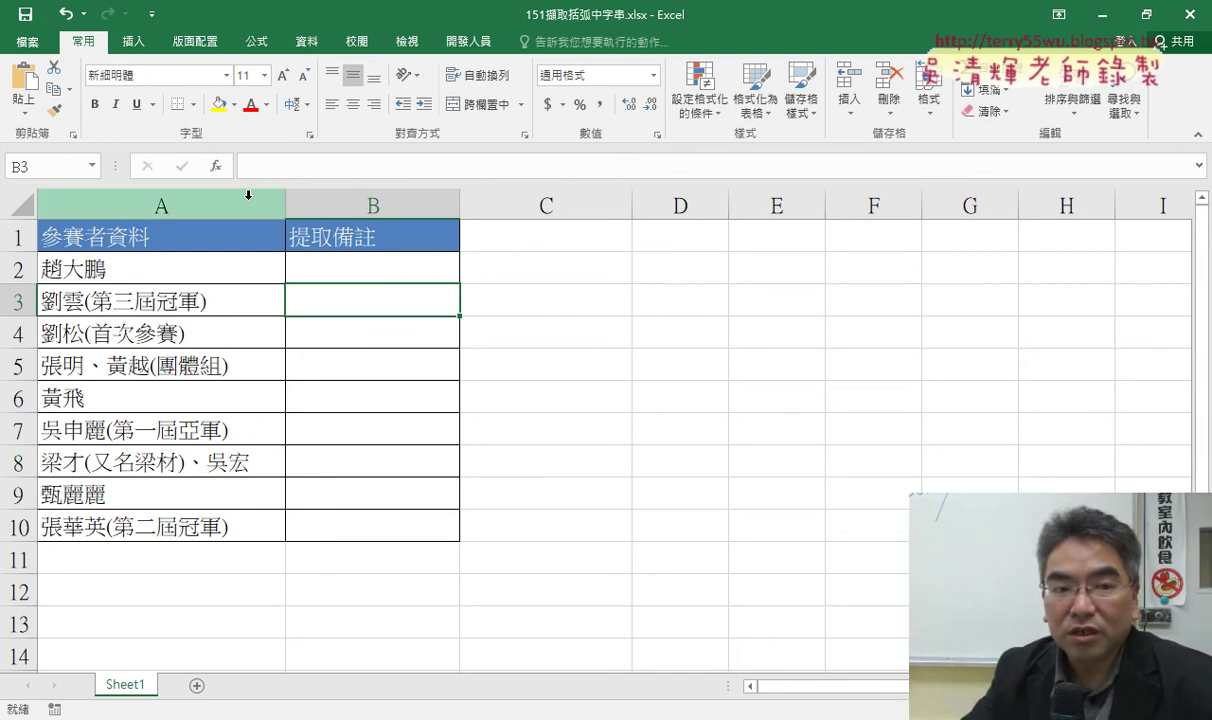
# Insert the FIND function from the Text category, after comparing its description with SEARCH
pyautogui.click(219, 168)
pyautogui.click(631, 327)
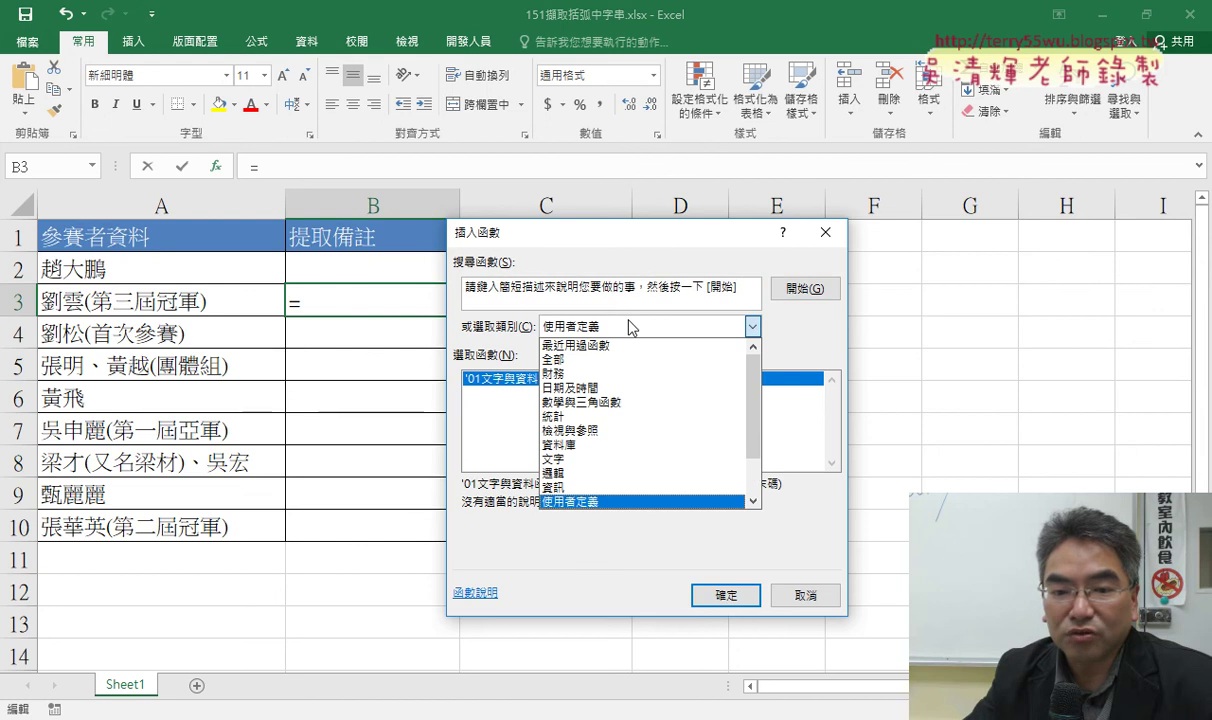
pyautogui.click(612, 459)
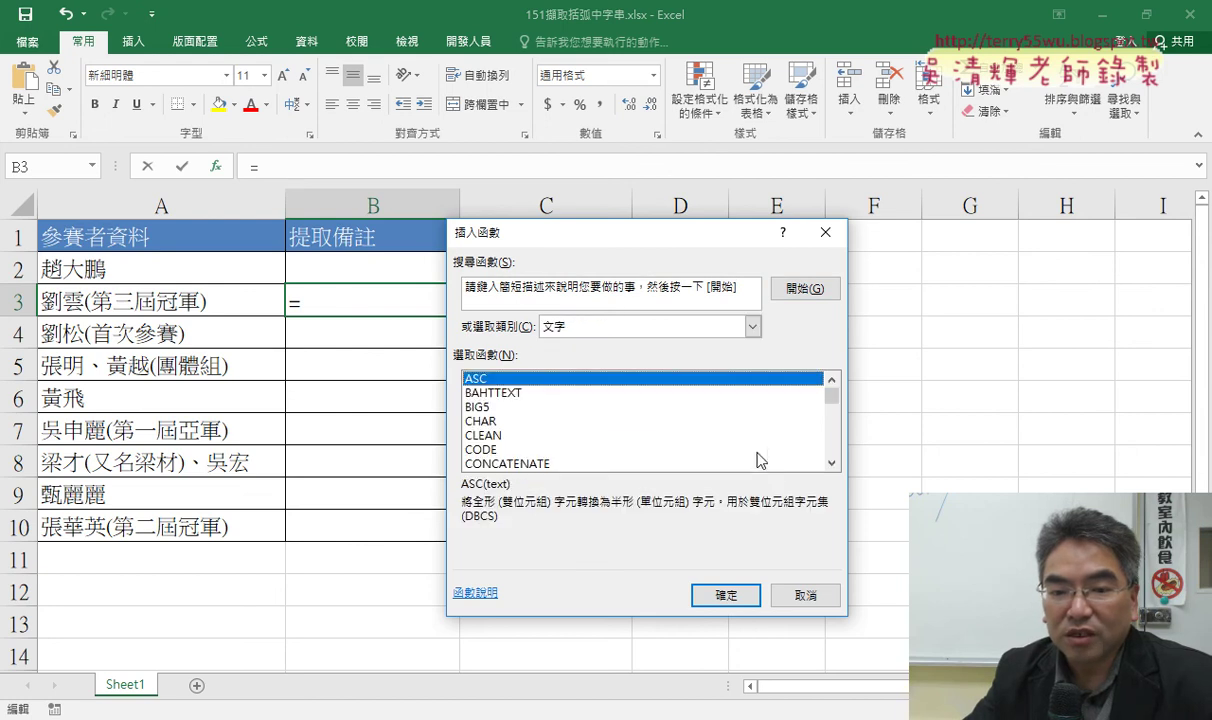
pyautogui.click(834, 406)
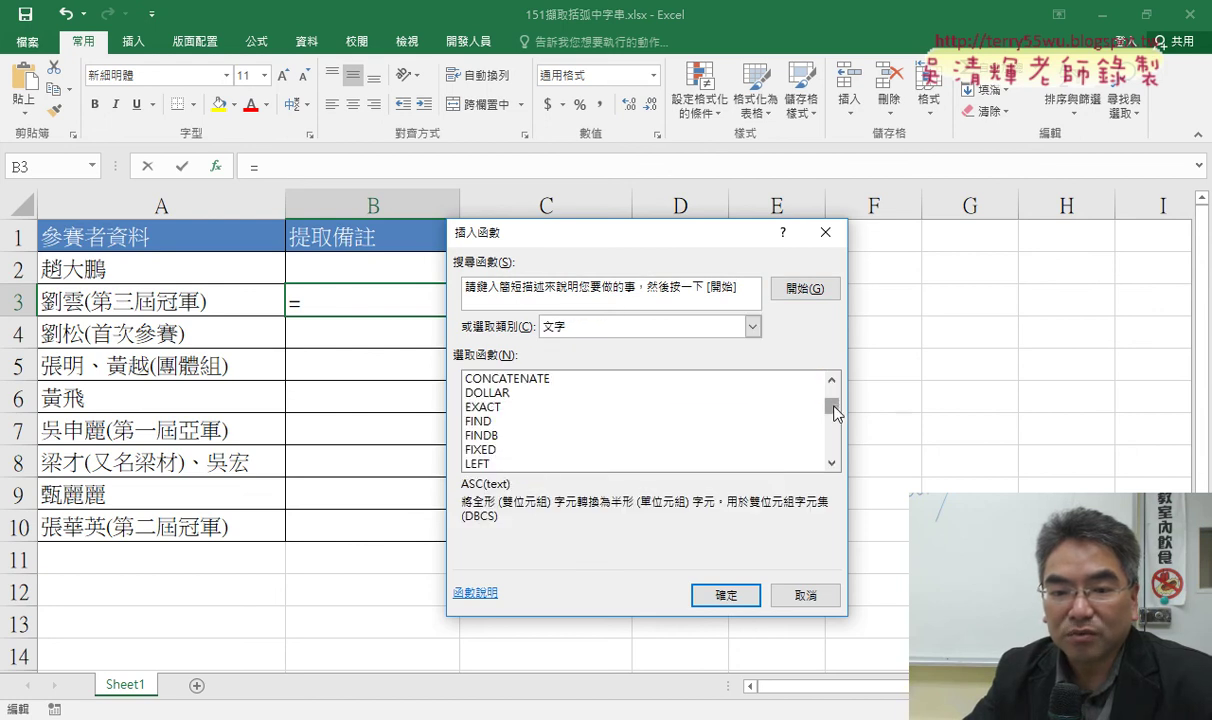
pyautogui.click(492, 422)
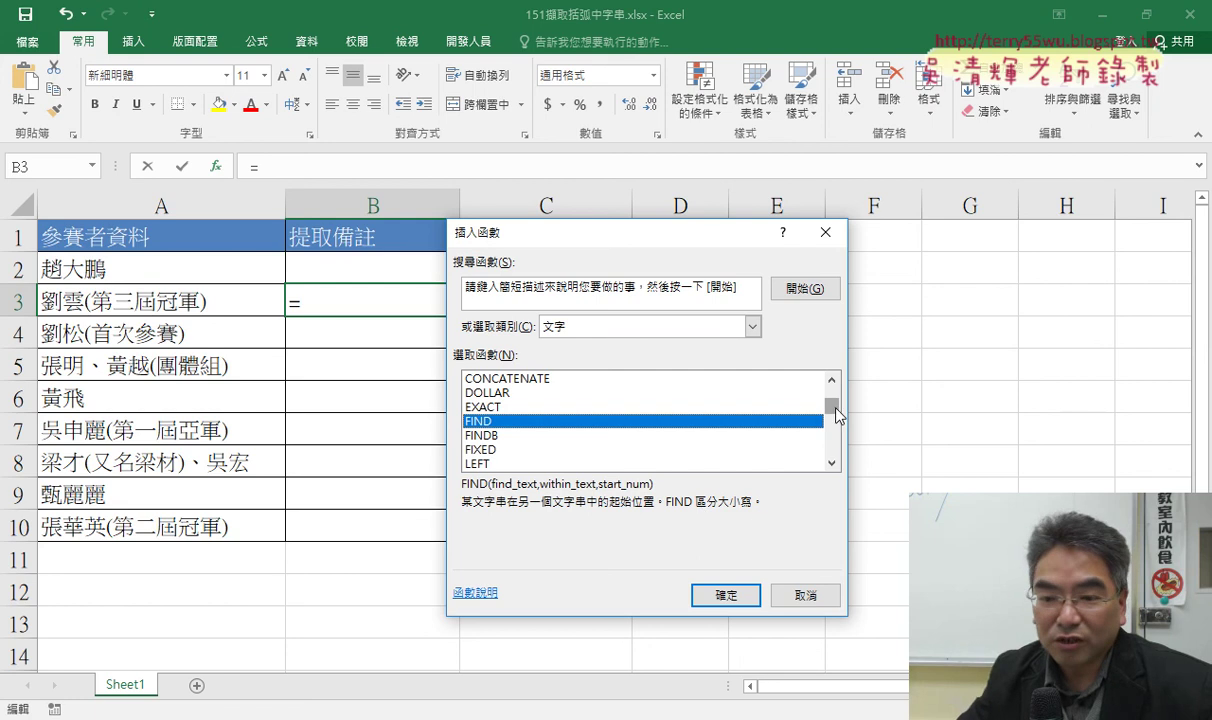
pyautogui.moveTo(835, 408); pyautogui.dragTo(833, 440)
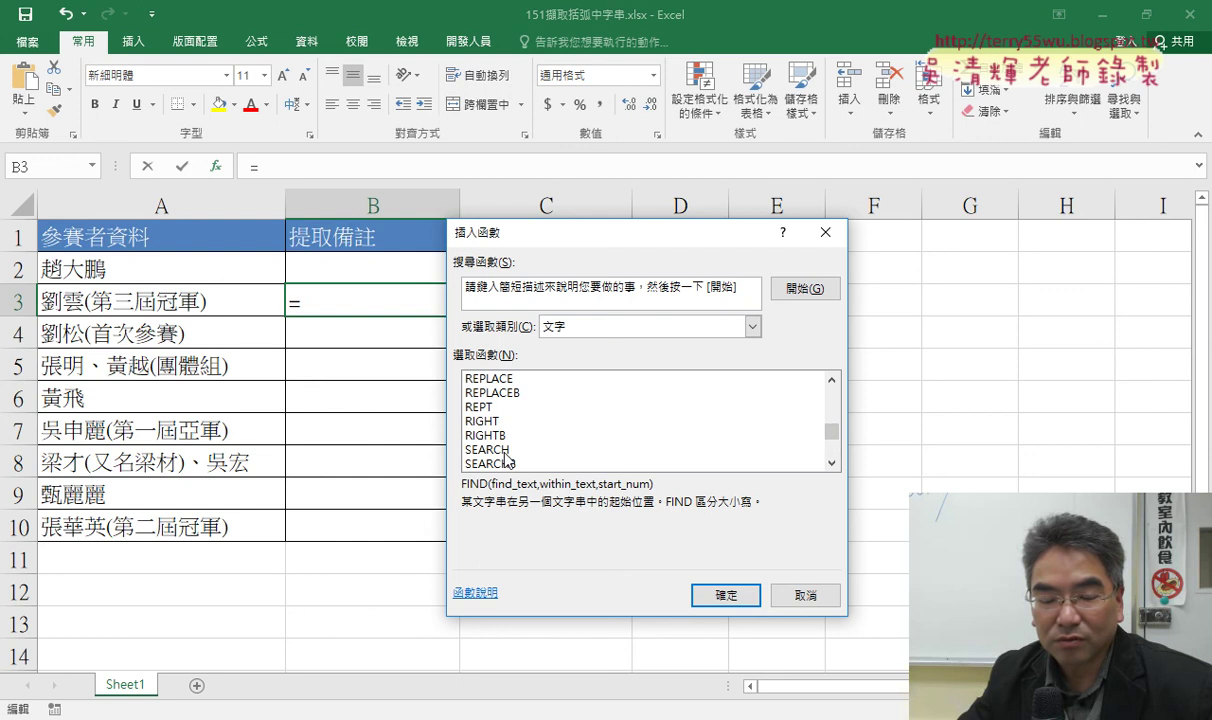
pyautogui.click(503, 451)
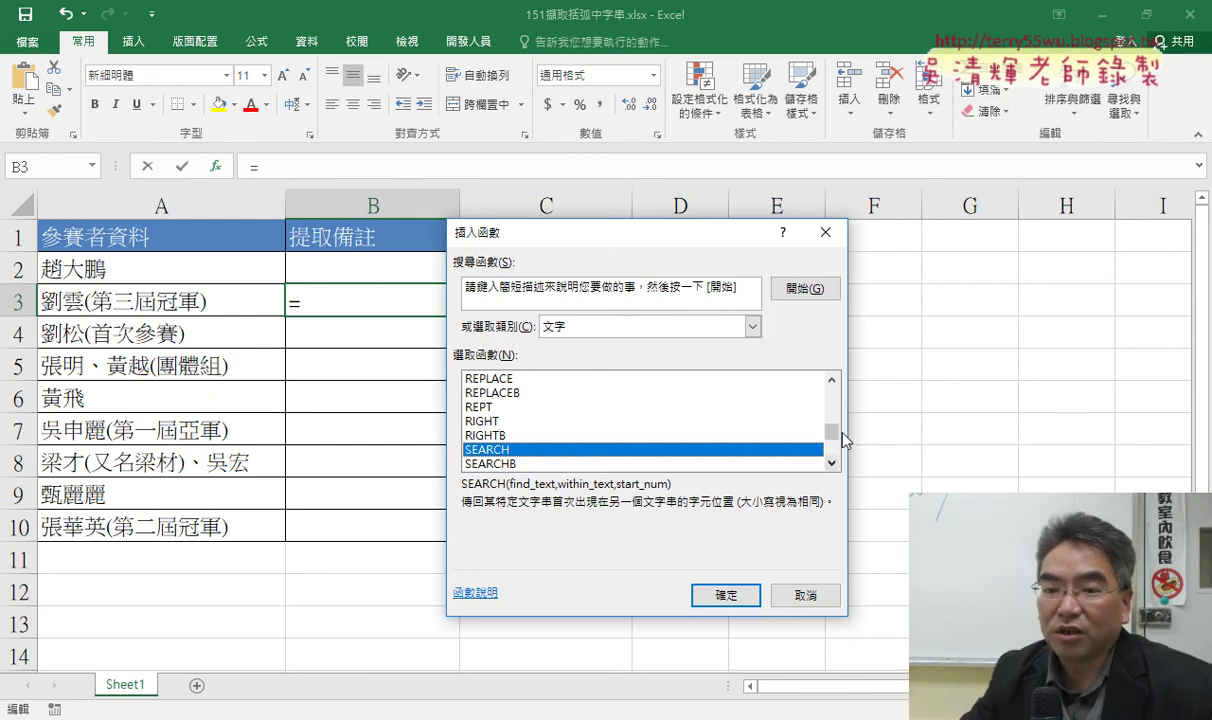
pyautogui.scroll(2, 800, 395)
pyautogui.scroll(2, 800, 395)
pyautogui.click(495, 381)
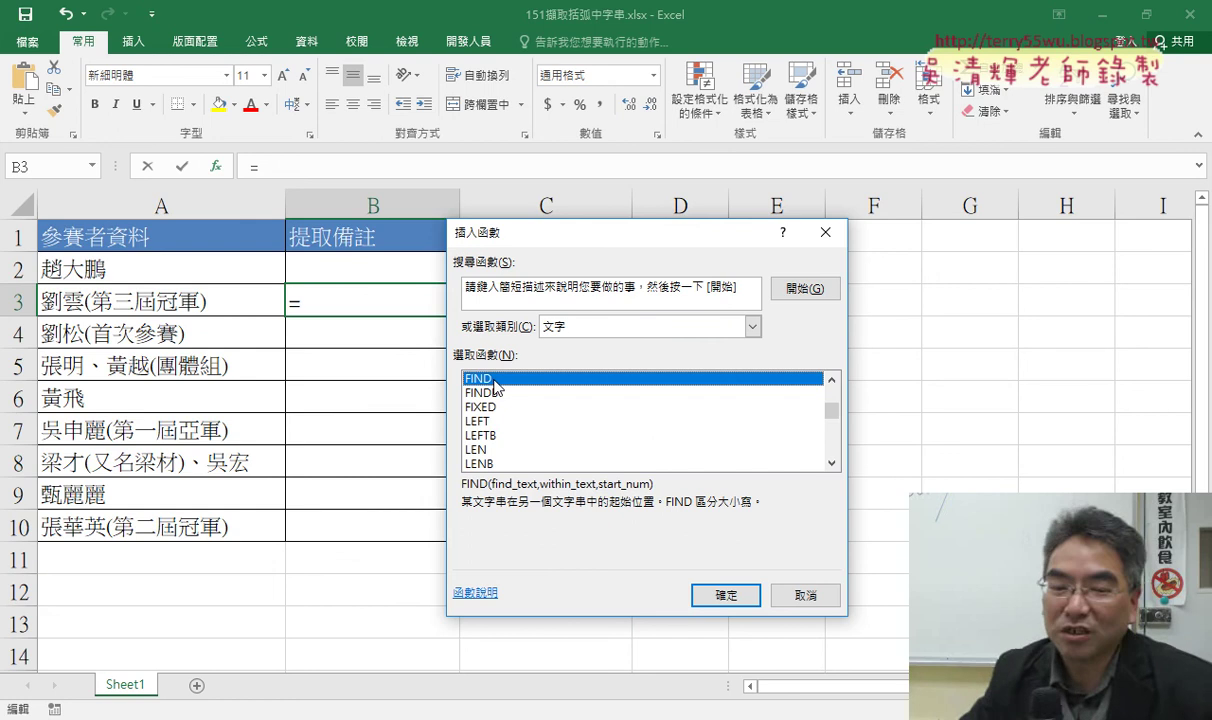
pyautogui.click(745, 610)
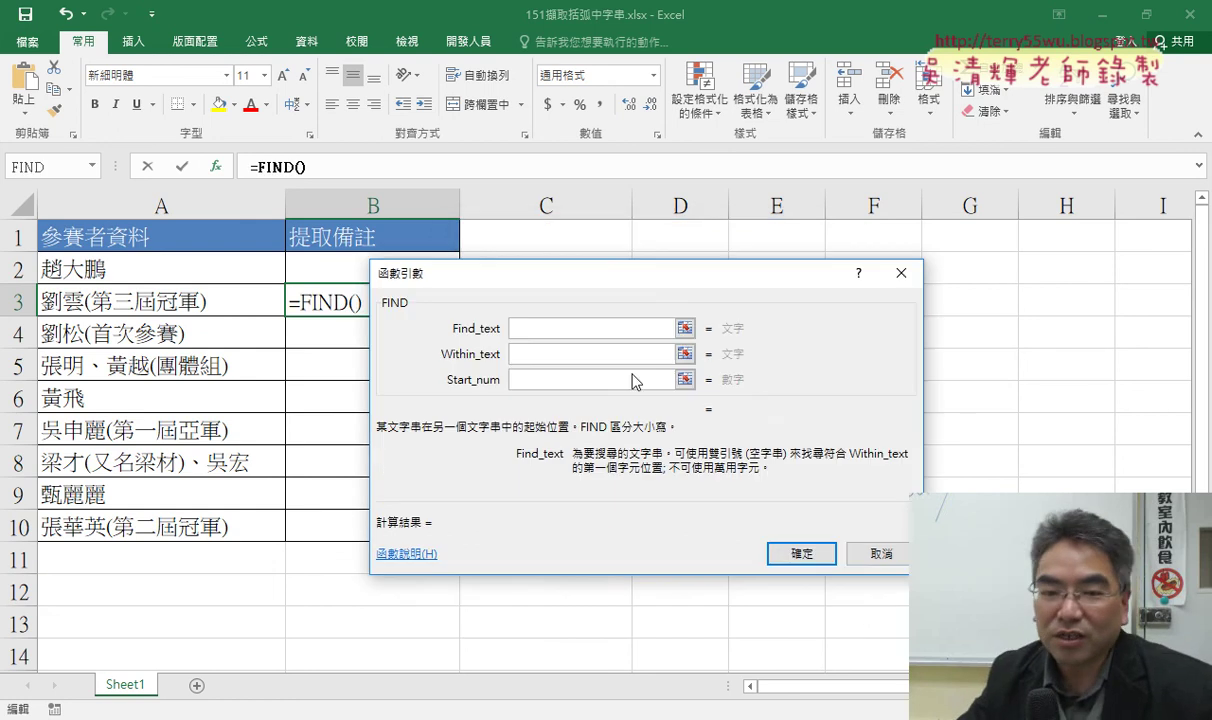
# Set FIND's Find_text to "(" and Within_text to A3
pyautogui.moveTo(617, 276); pyautogui.dragTo(760, 244)
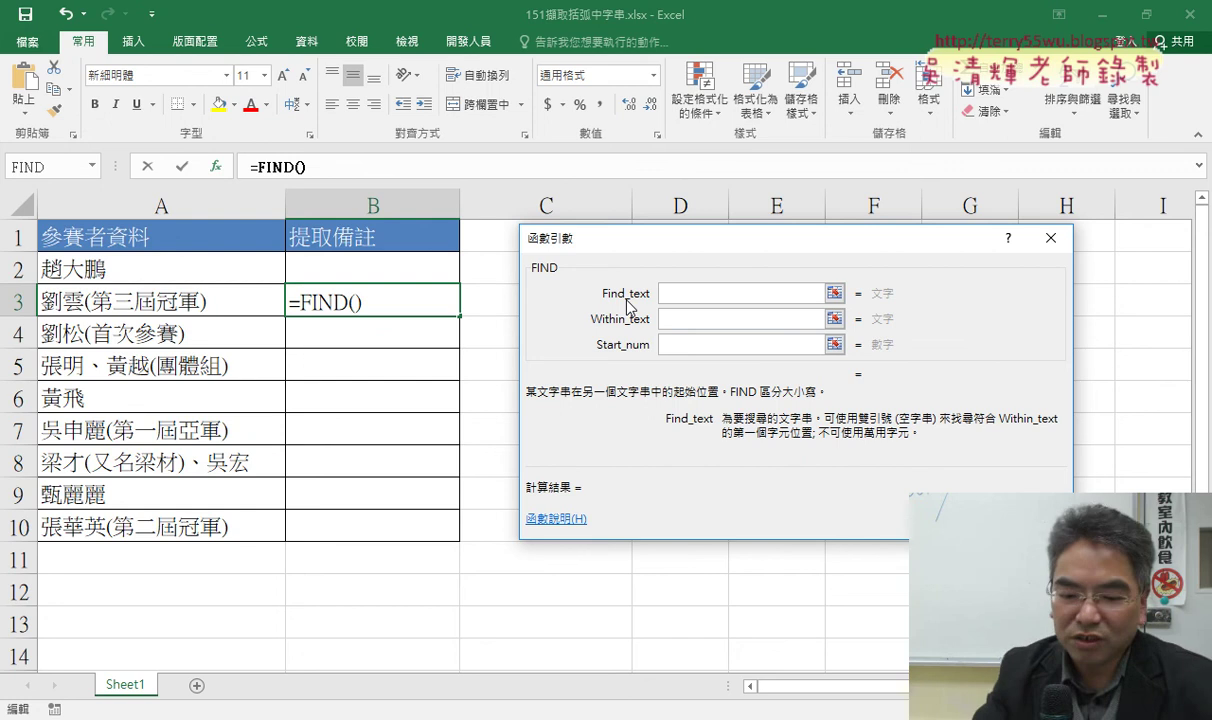
pyautogui.write('(')
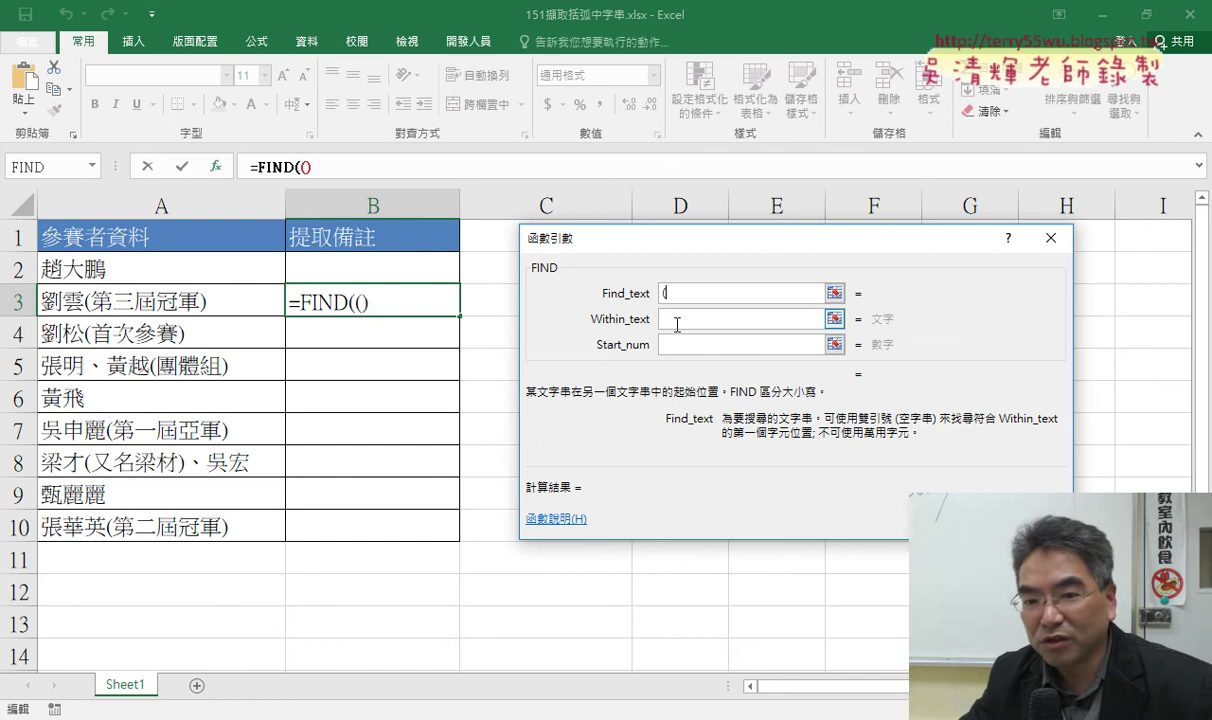
pyautogui.click(678, 319)
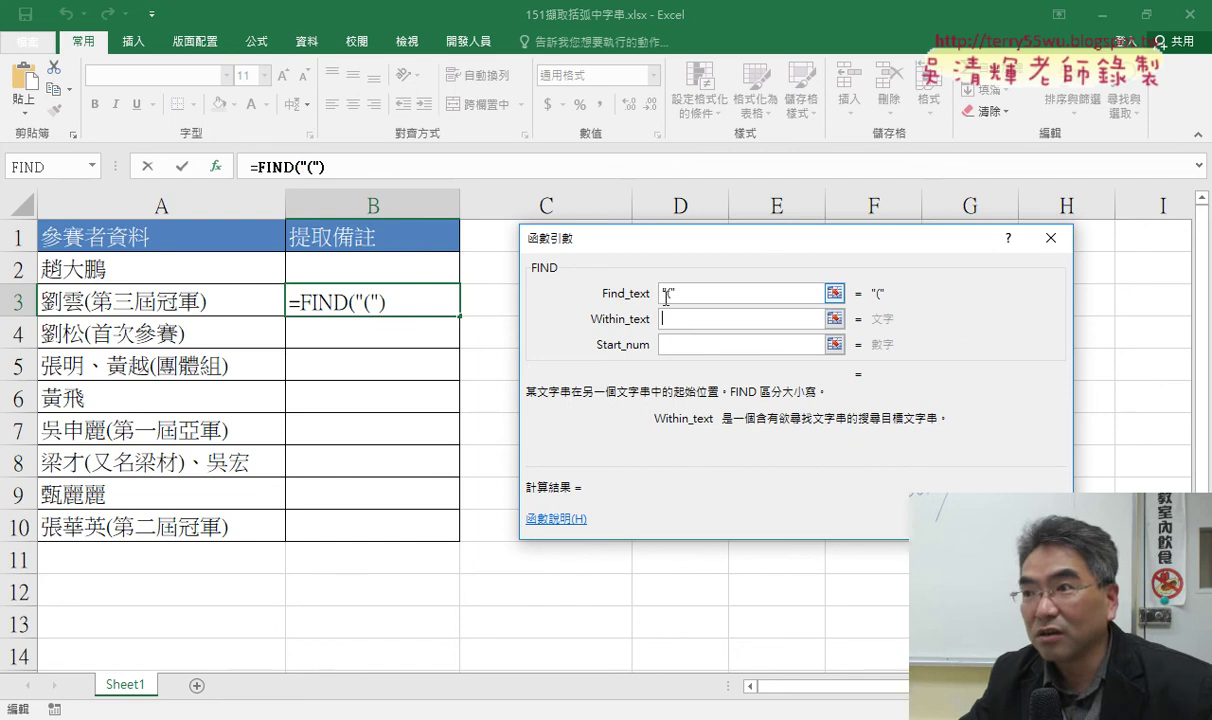
pyautogui.click(638, 296)
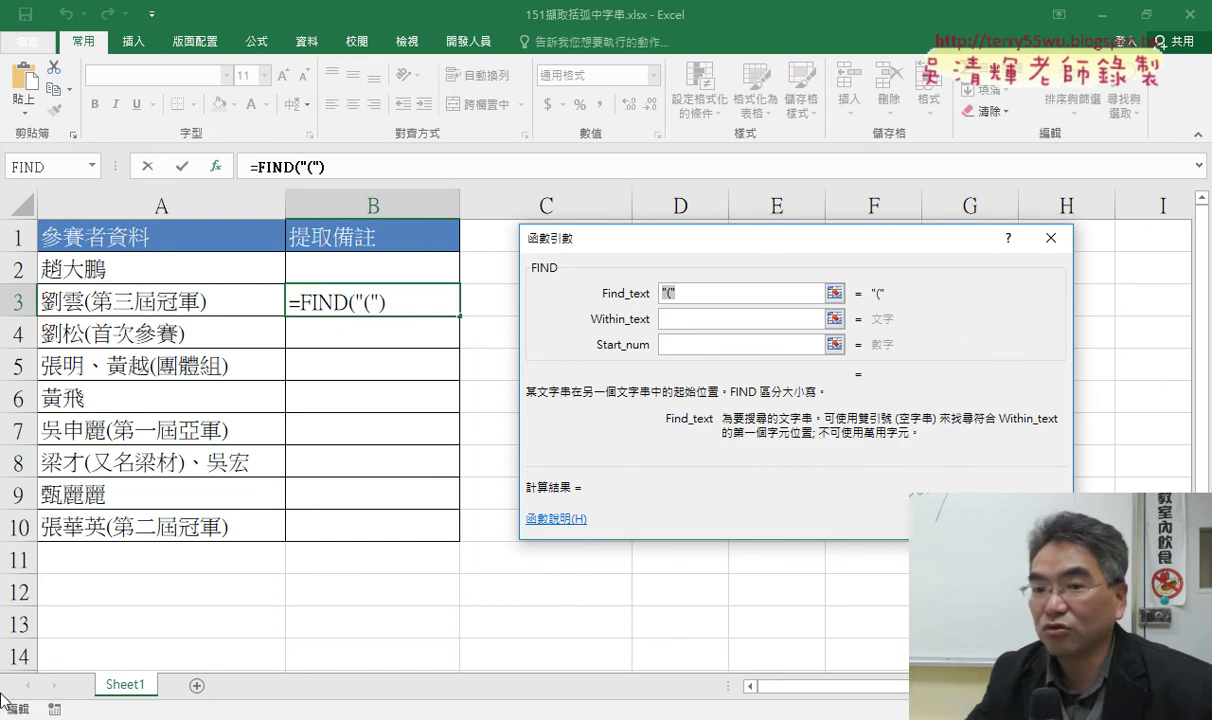
pyautogui.click(682, 320)
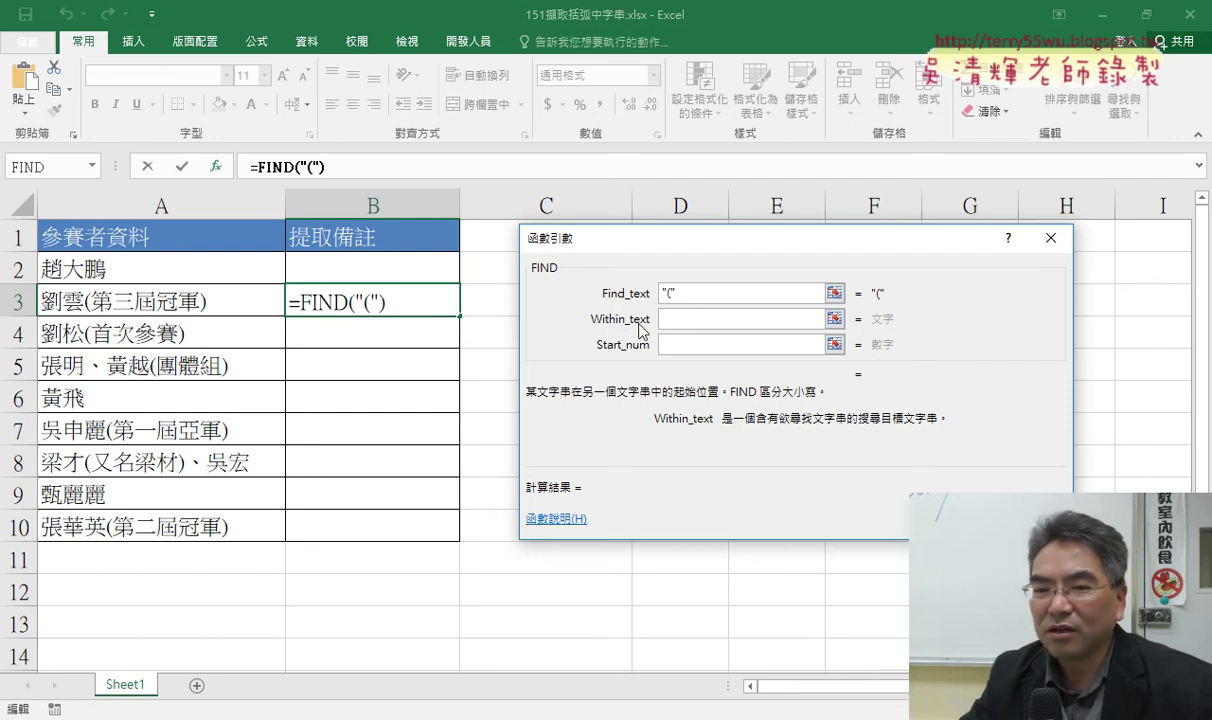
pyautogui.click(175, 298)
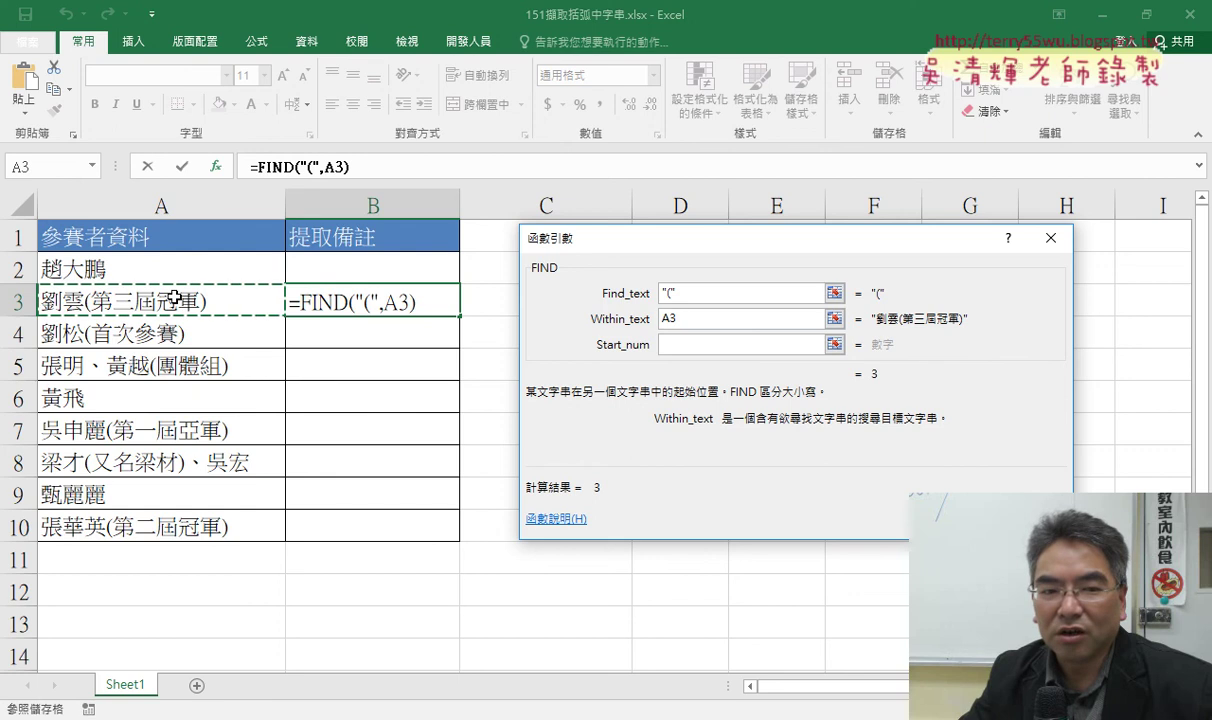
# Leave Start_num empty and confirm =FIND("(",A3), so B3 shows 3
pyautogui.click(690, 292)
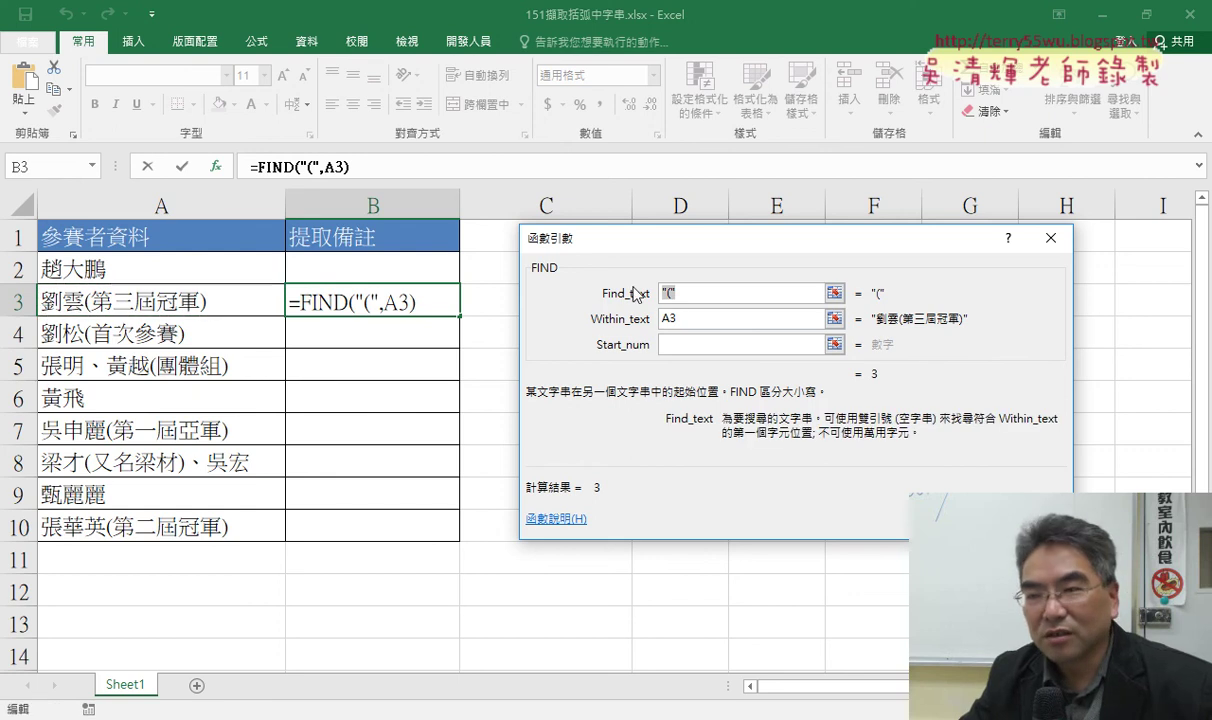
pyautogui.click(699, 320)
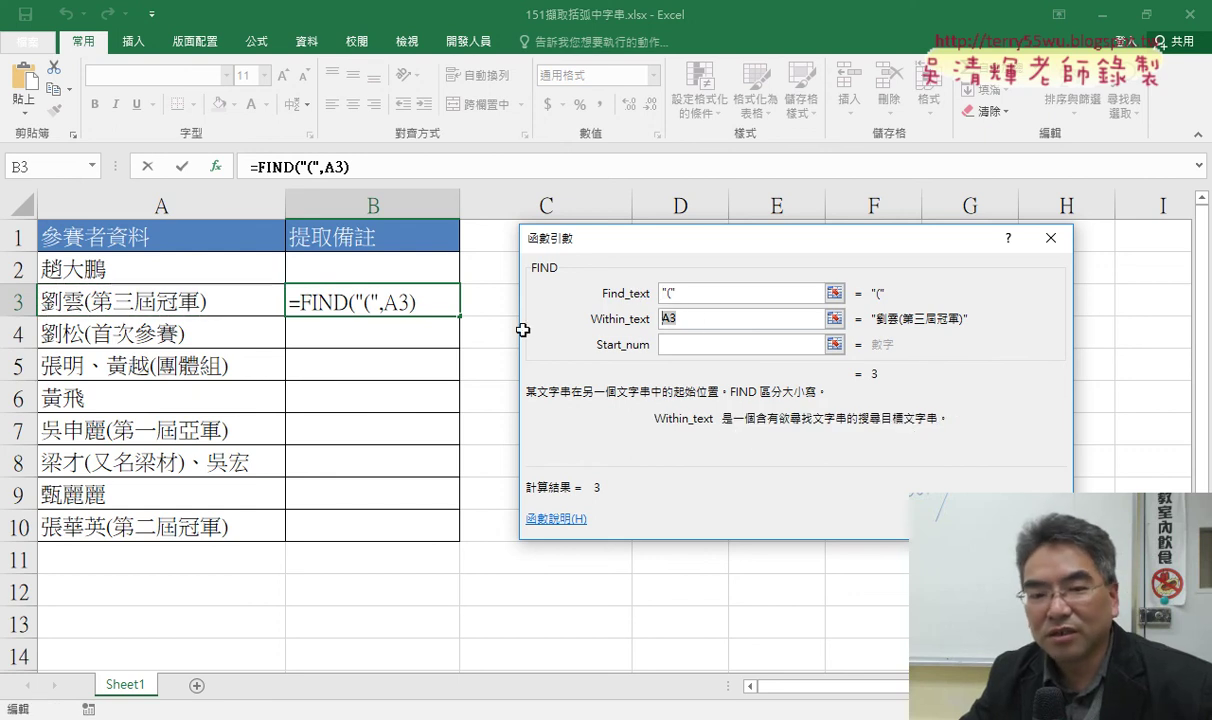
pyautogui.click(729, 316)
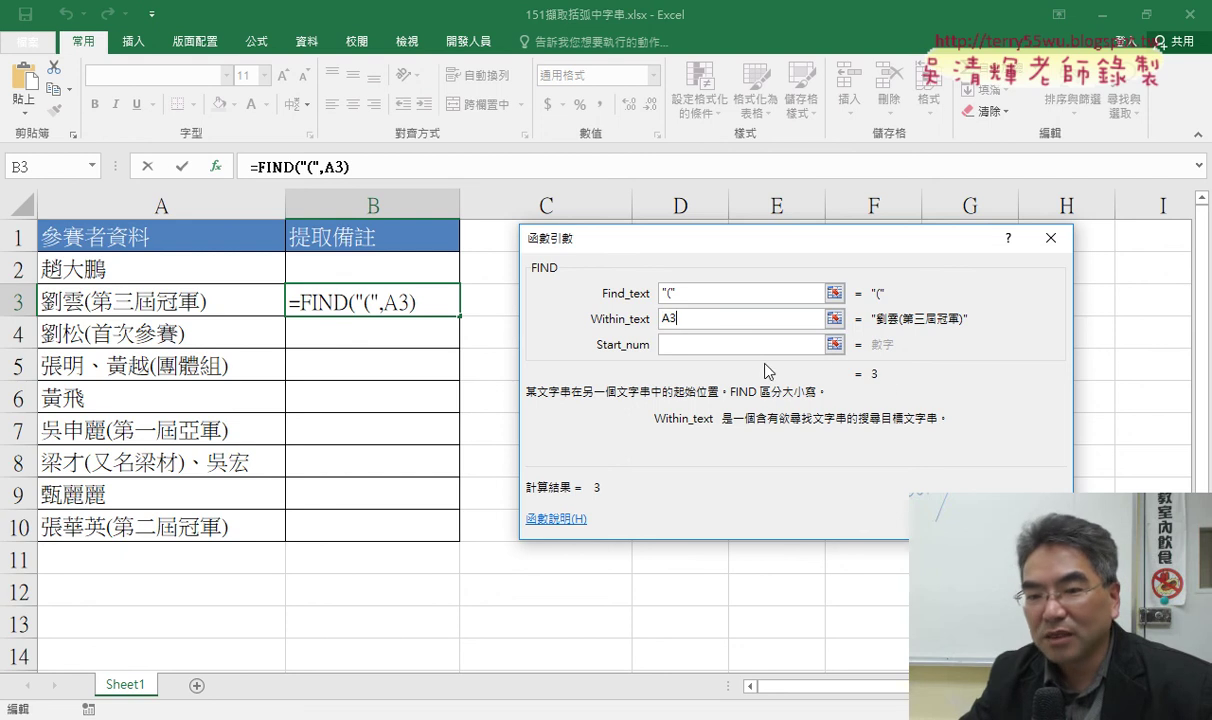
pyautogui.click(670, 344)
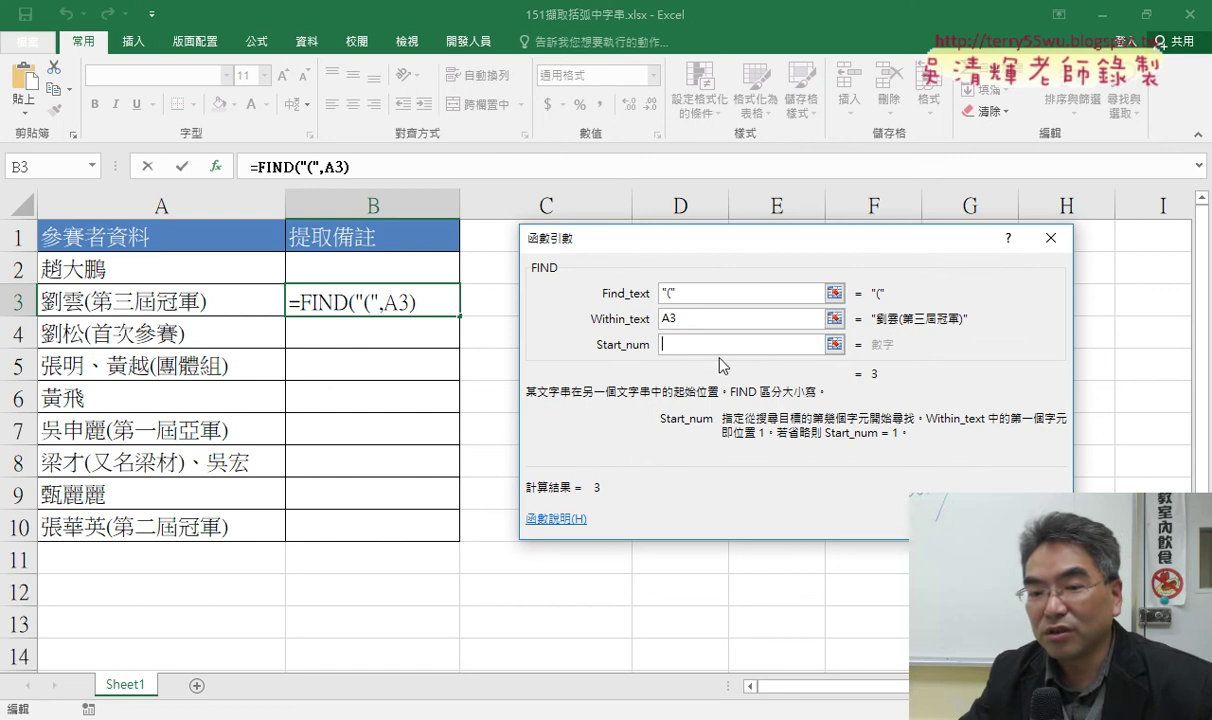
pyautogui.write('4')
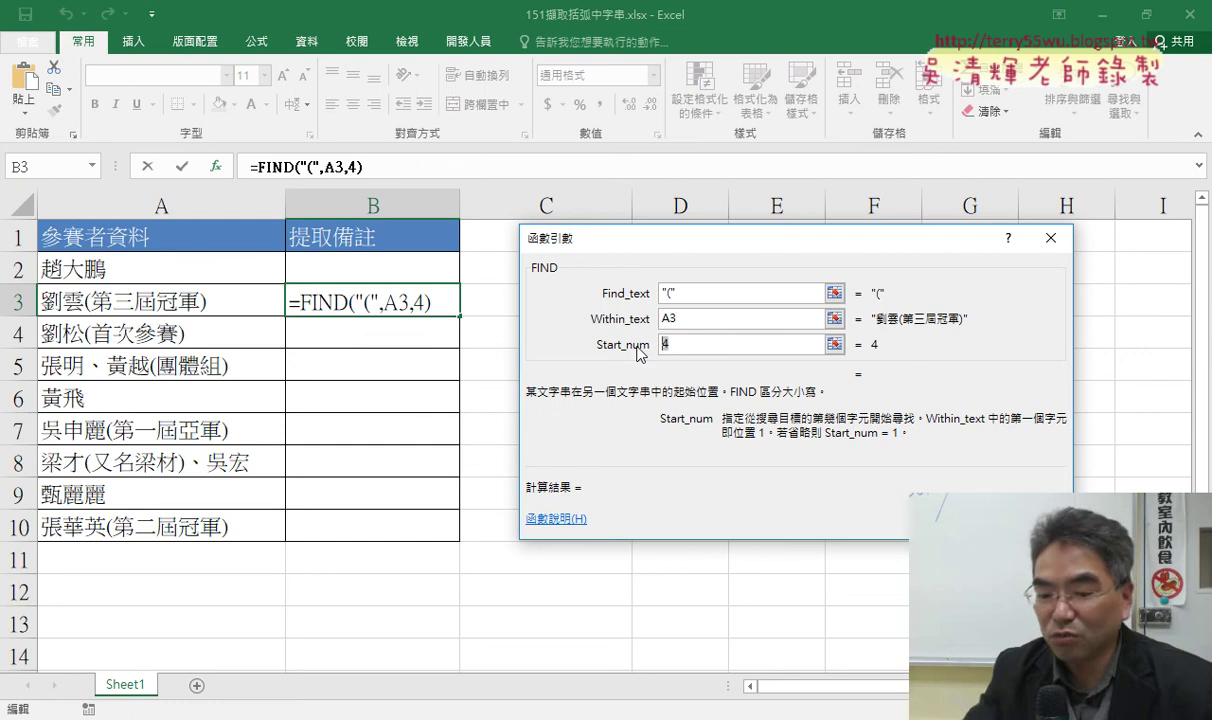
pyautogui.press('BackSpace')
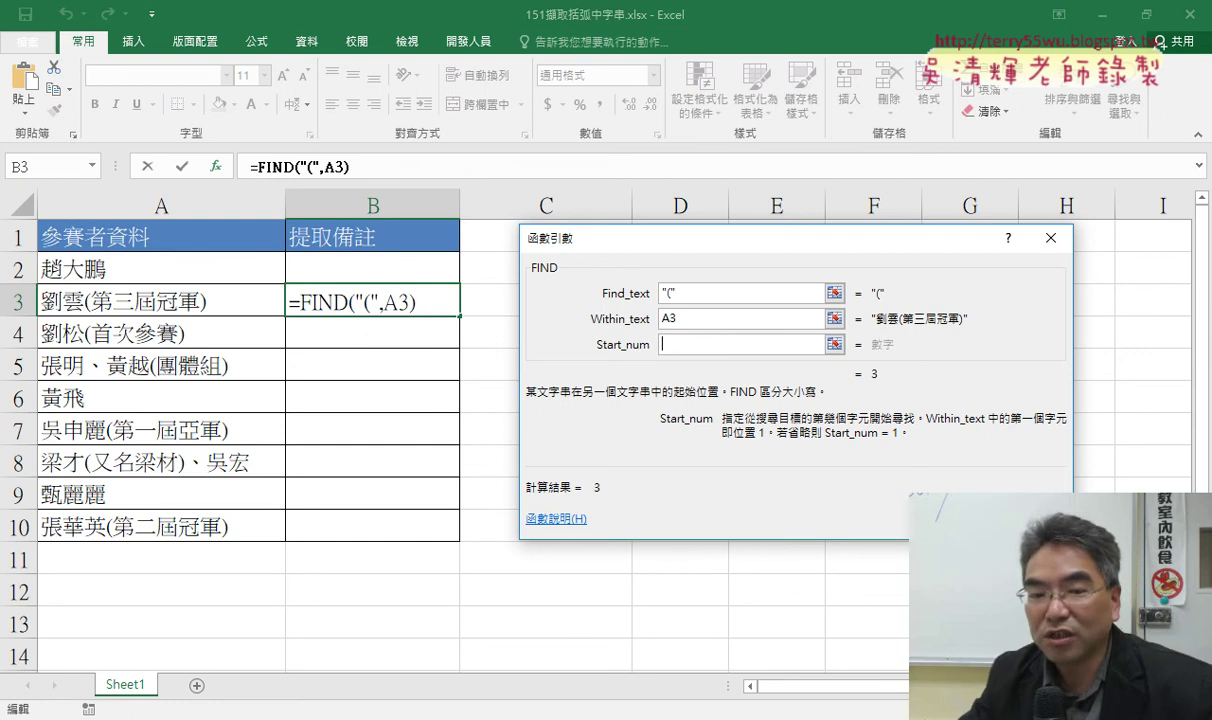
pyautogui.press('Return')
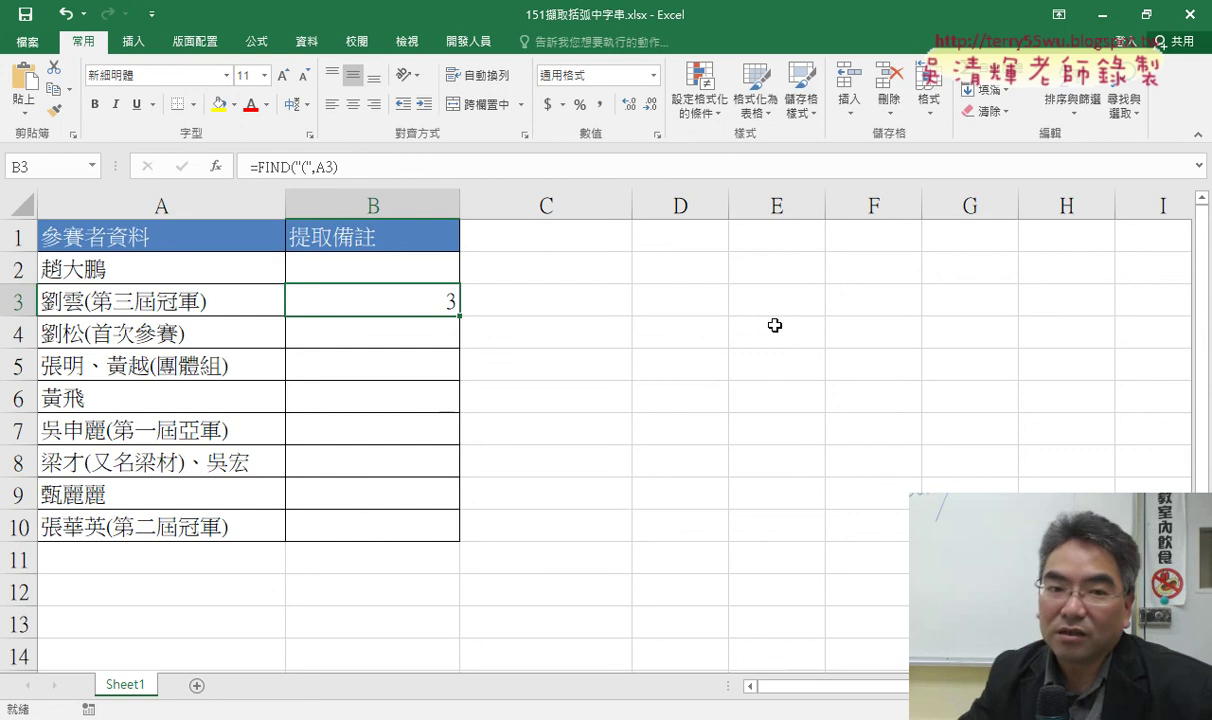
# Change B3's formula to =FIND(")",A3) so it returns 9
pyautogui.click(306, 168)
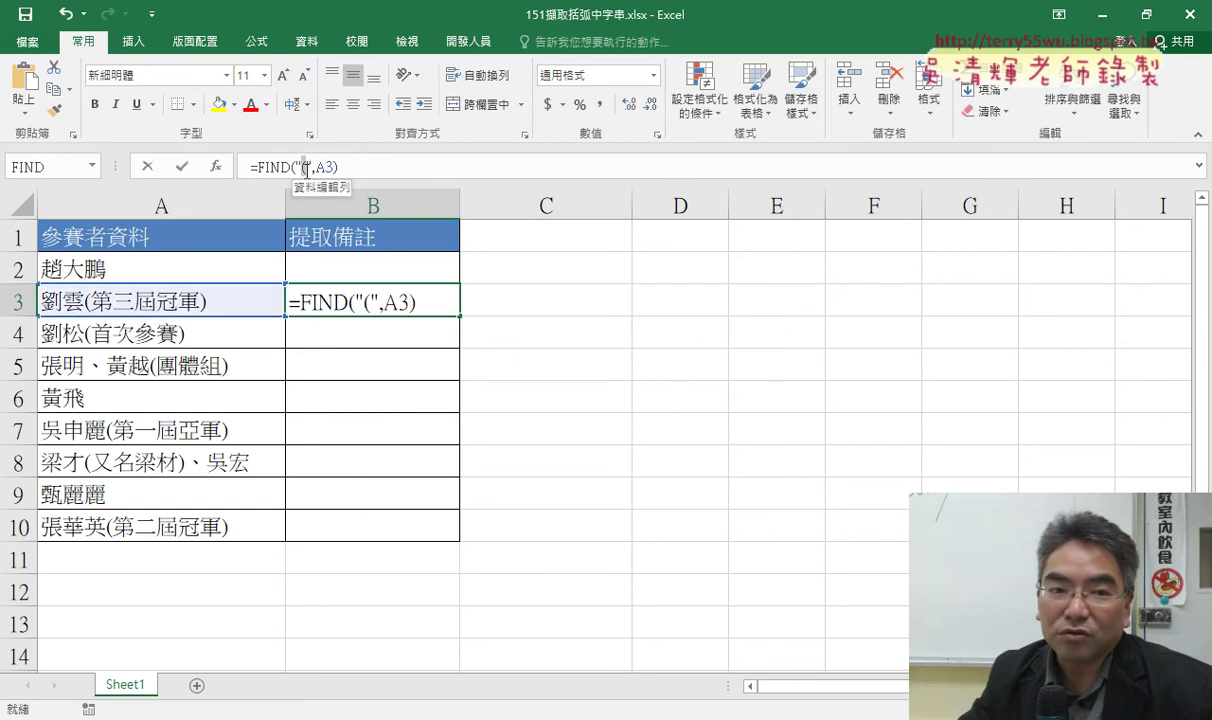
pyautogui.click(306, 168)
pyautogui.press('BackSpace')
pyautogui.write(')')
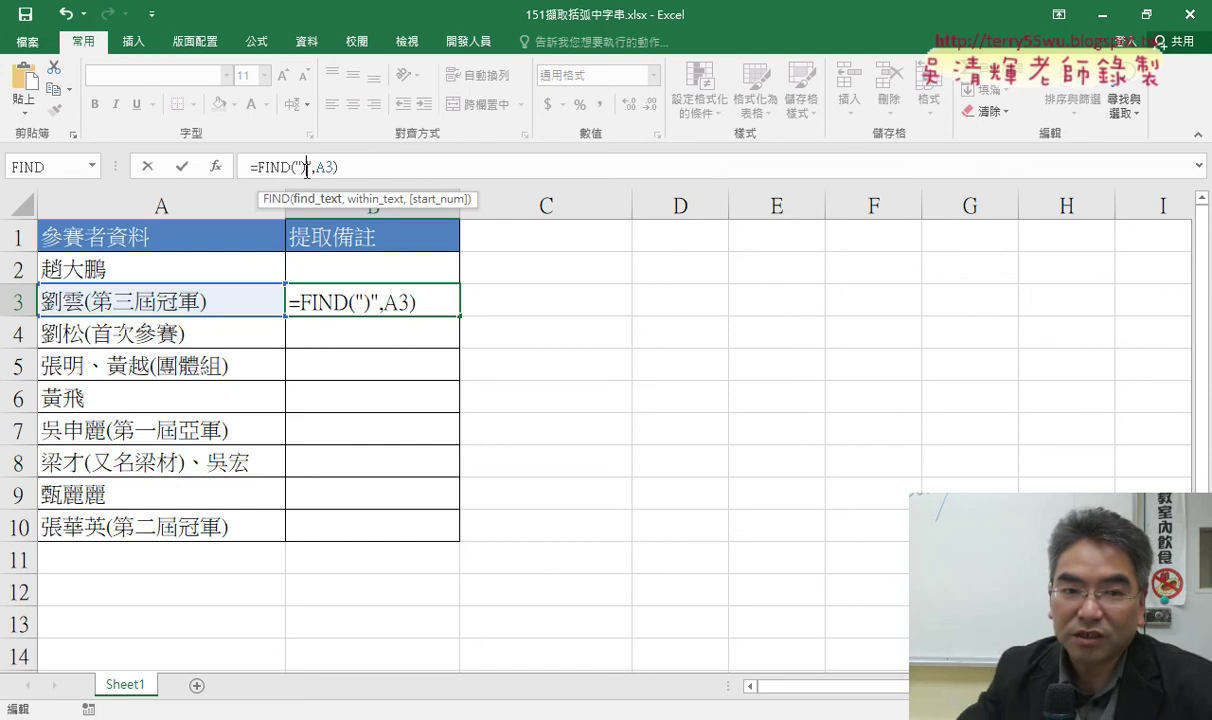
pyautogui.click(182, 167)
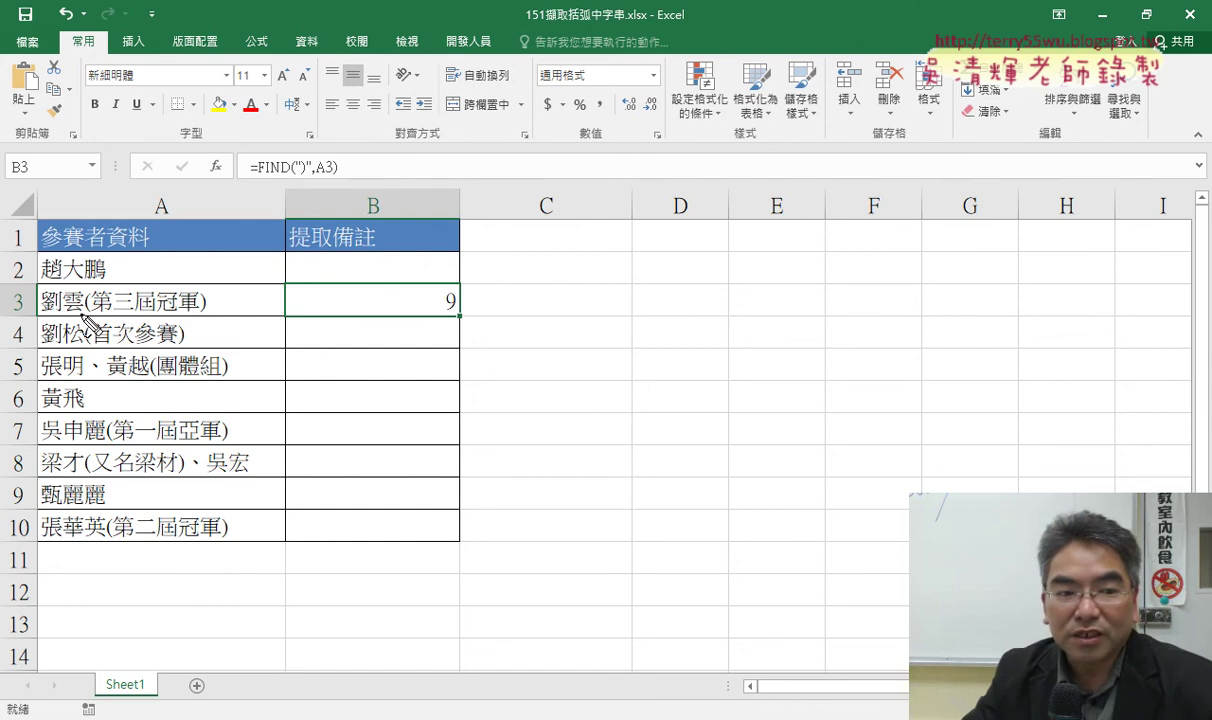
# Mark the parenthesis positions in A3 with red annotations, then clear them
pyautogui.moveTo(70, 242)
pyautogui.mouseDown()
pyautogui.moveTo(72, 266)
pyautogui.moveTo(125, 250)
pyautogui.moveTo(95, 322)
pyautogui.mouseUp()
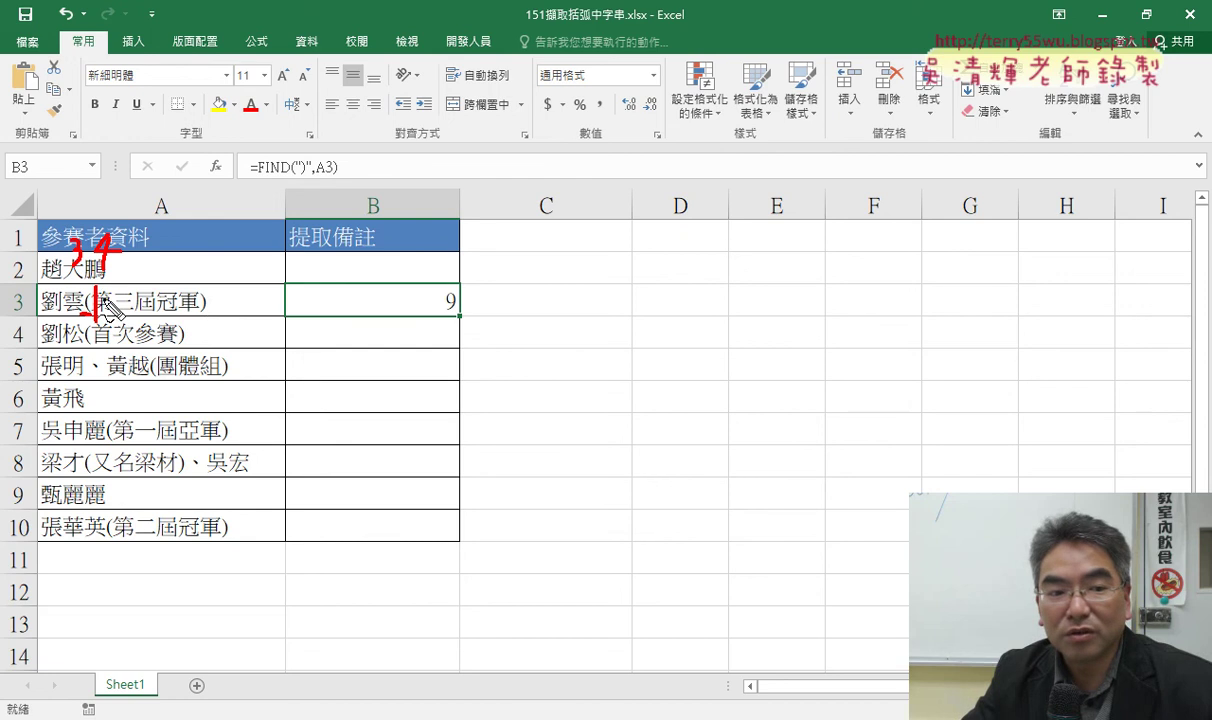
pyautogui.moveTo(96, 287); pyautogui.dragTo(96, 320)
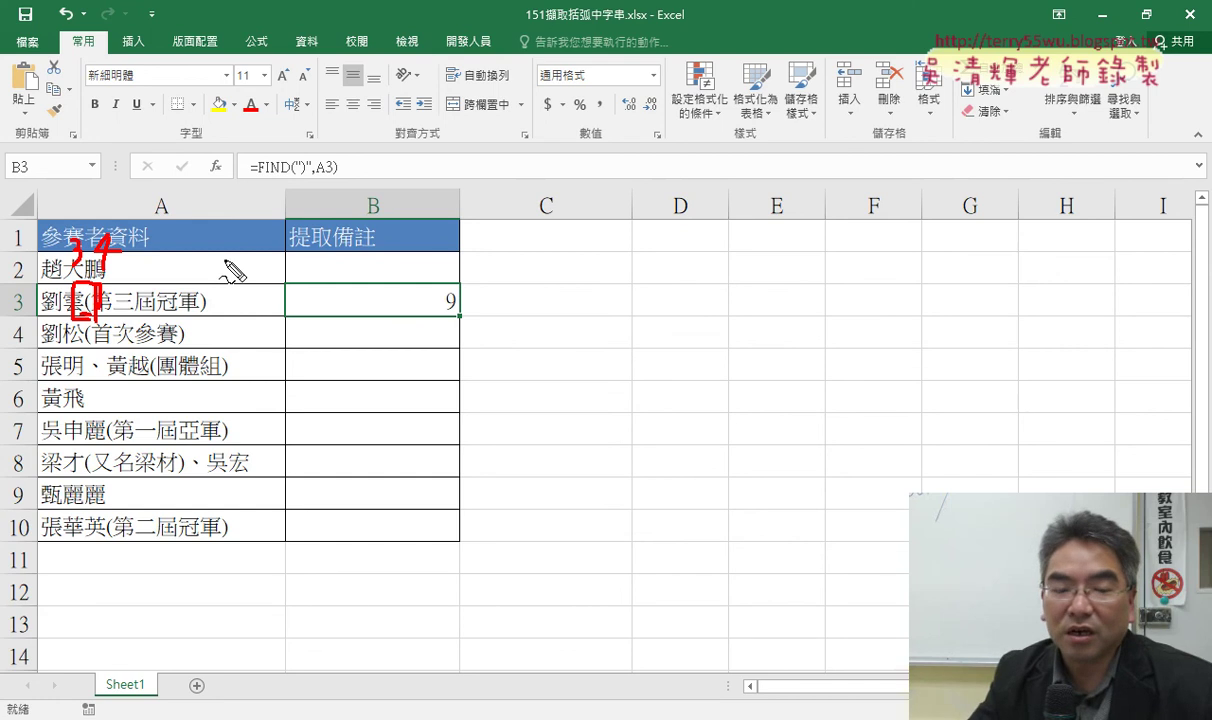
pyautogui.press('Escape')
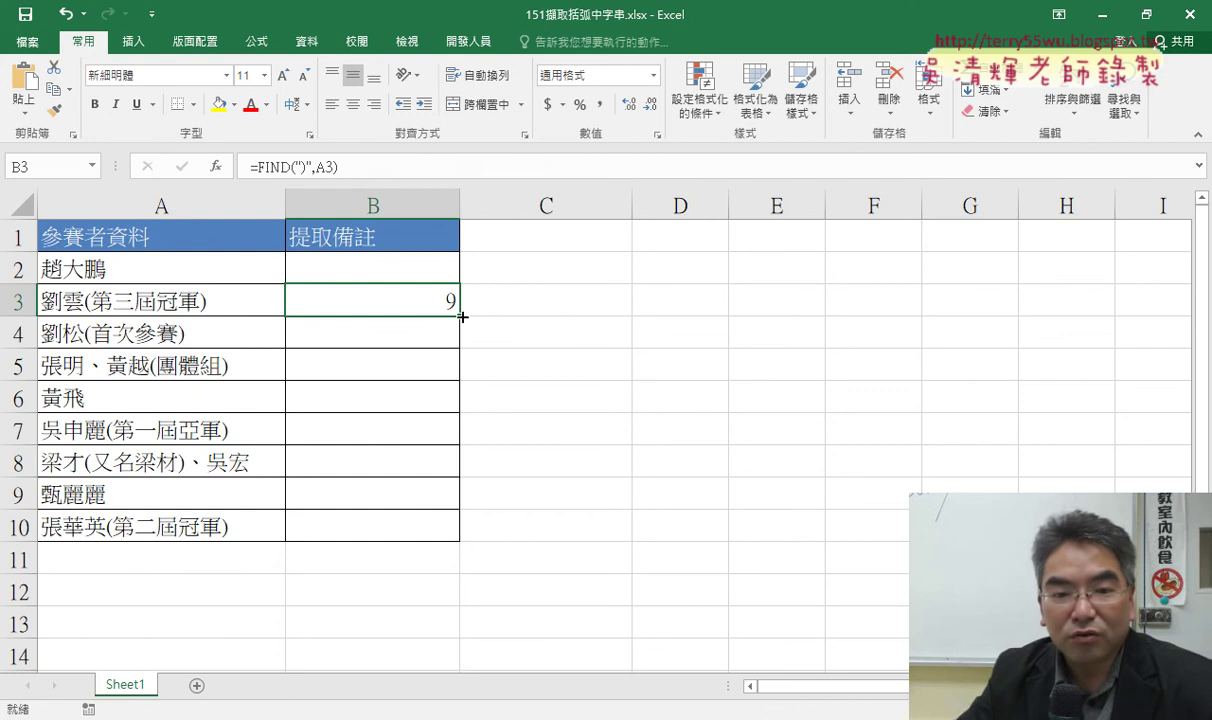
# Fill B3's formula up into B2, which shows #VALUE! because A2 lacks parentheses
pyautogui.moveTo(462, 316); pyautogui.dragTo(464, 262)
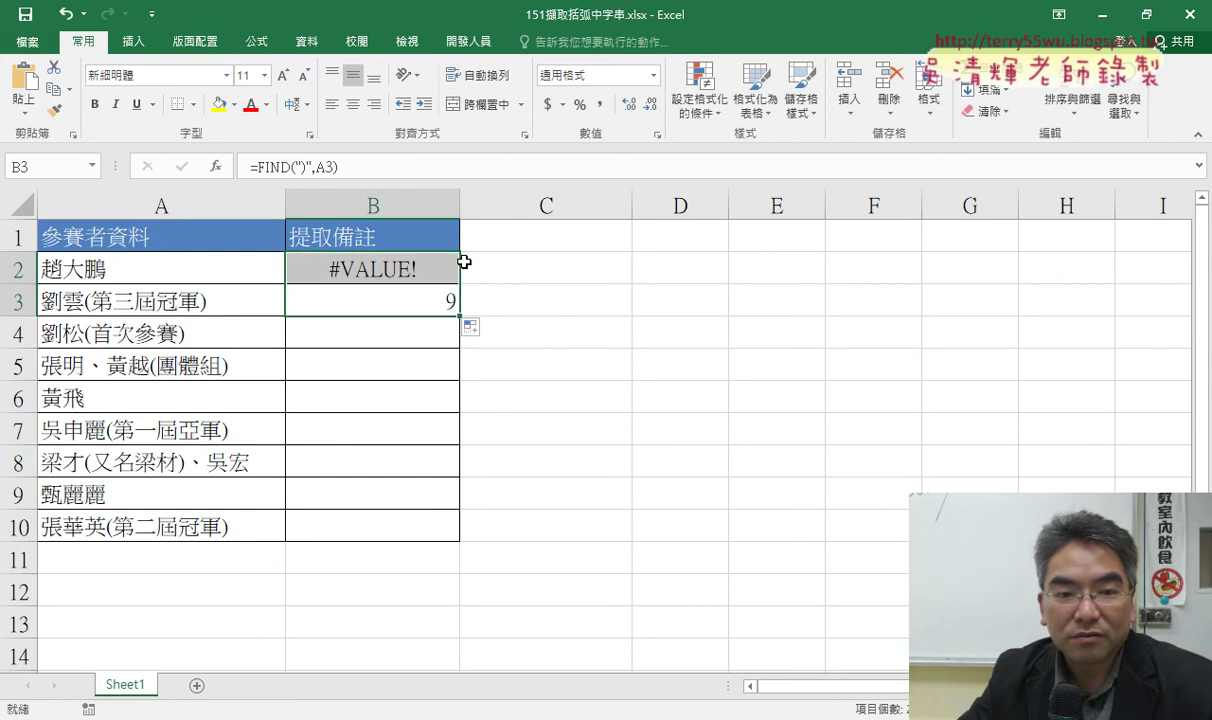
pyautogui.click(384, 265)
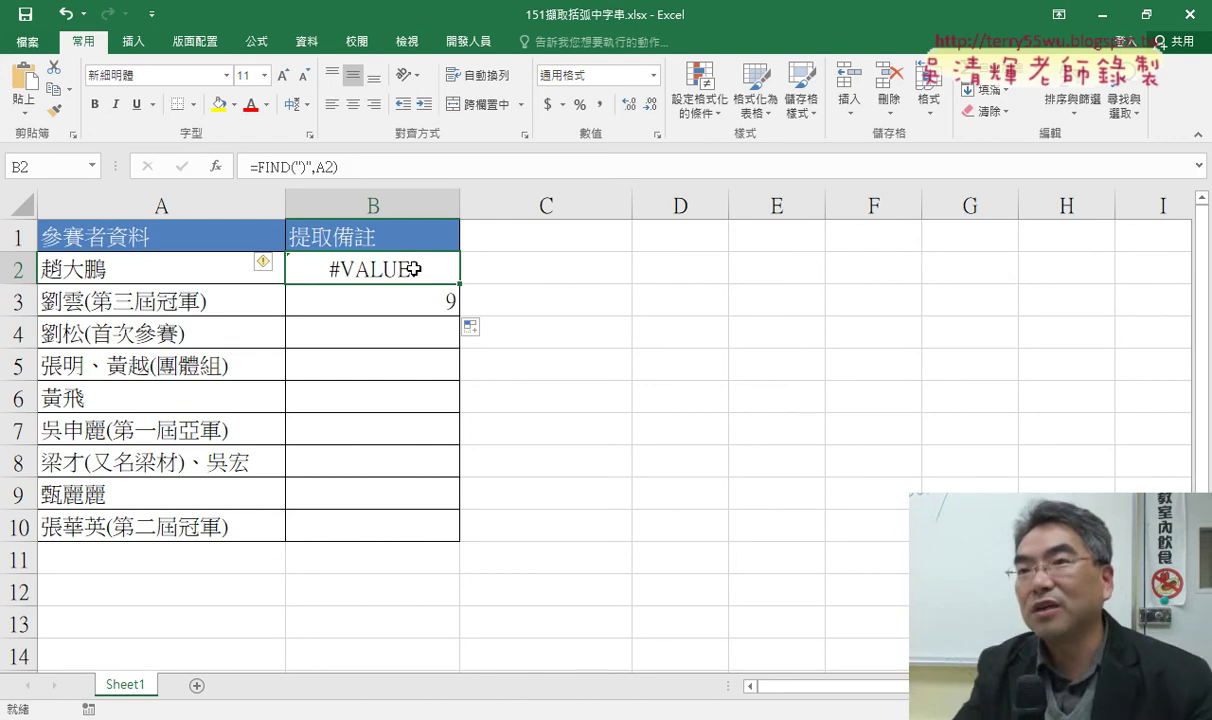
pyautogui.click(243, 264)
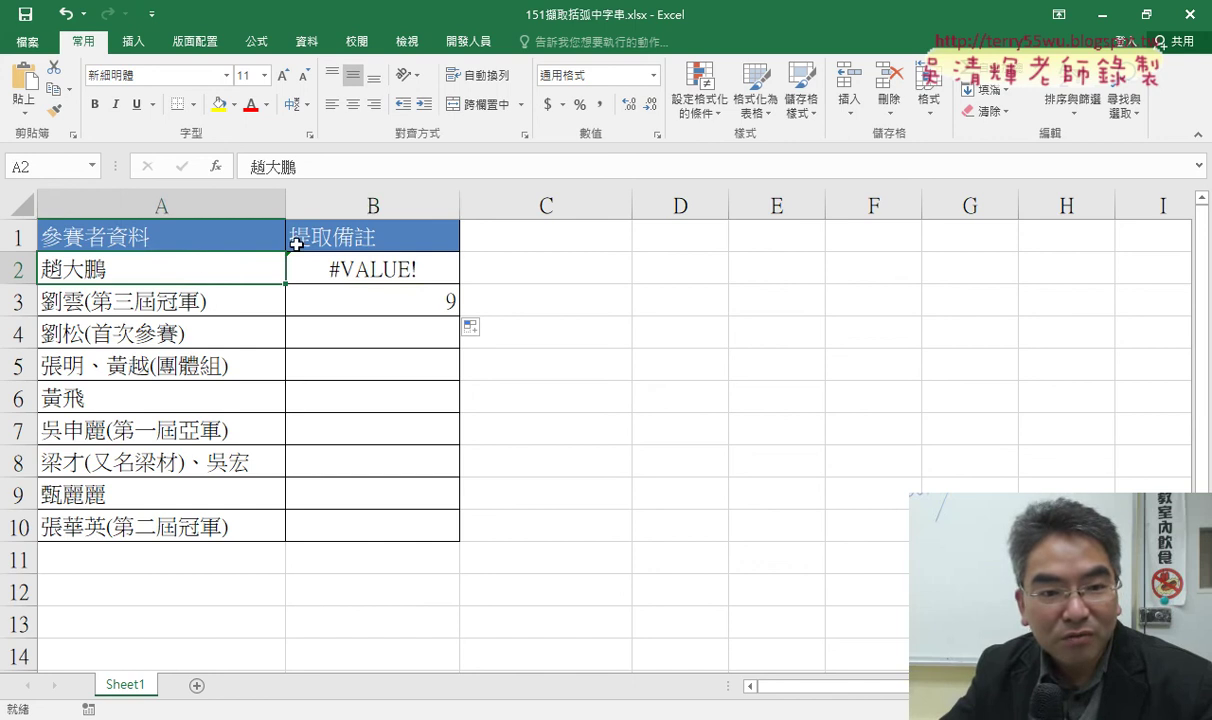
pyautogui.click(407, 287)
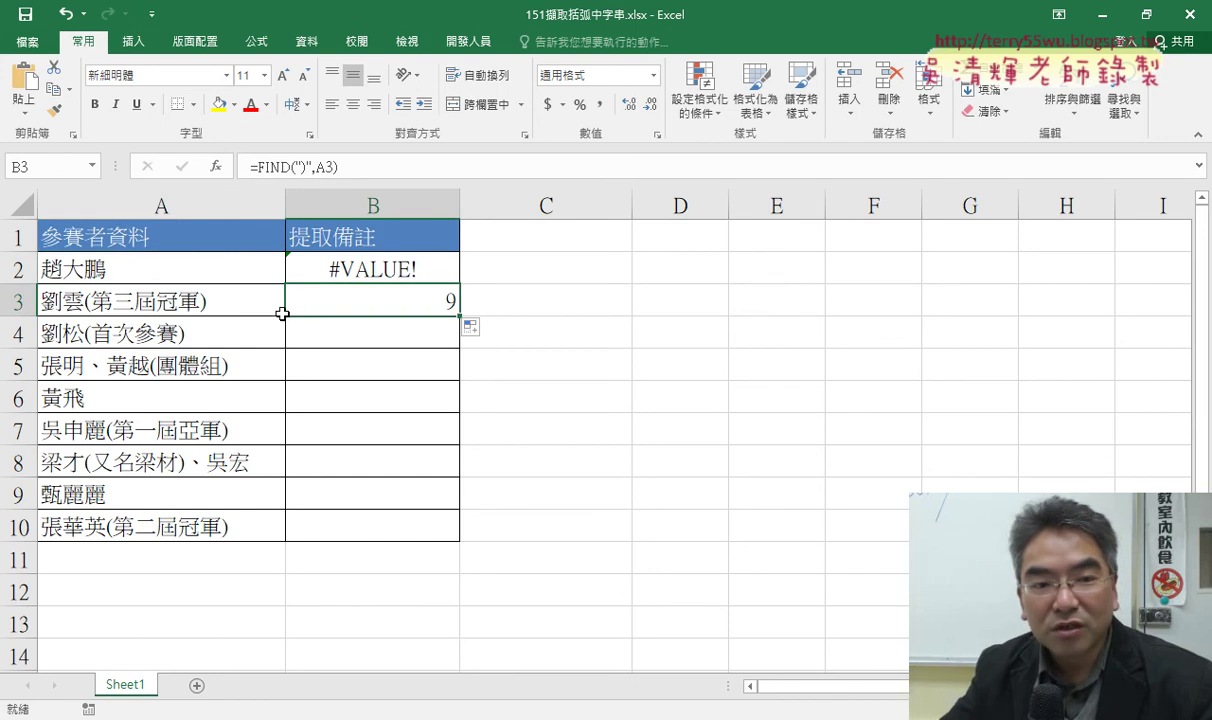
pyautogui.click(437, 268)
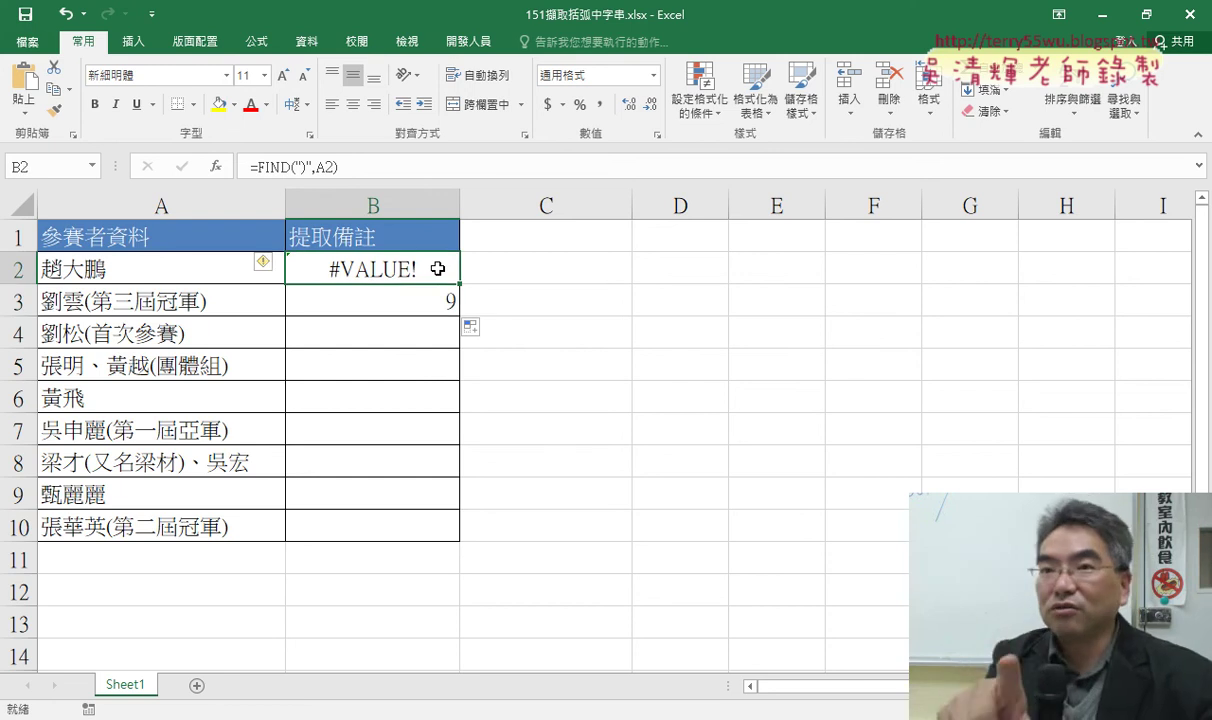